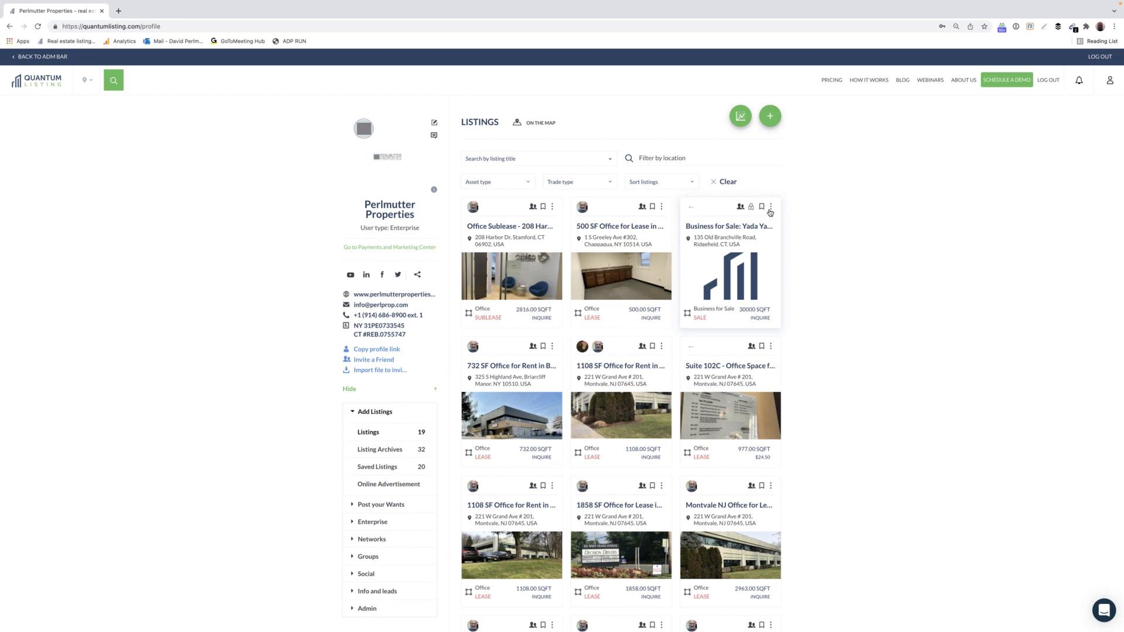
Permanently delete the Business for Sale listing instead of archiving it.
left_click(771, 209)
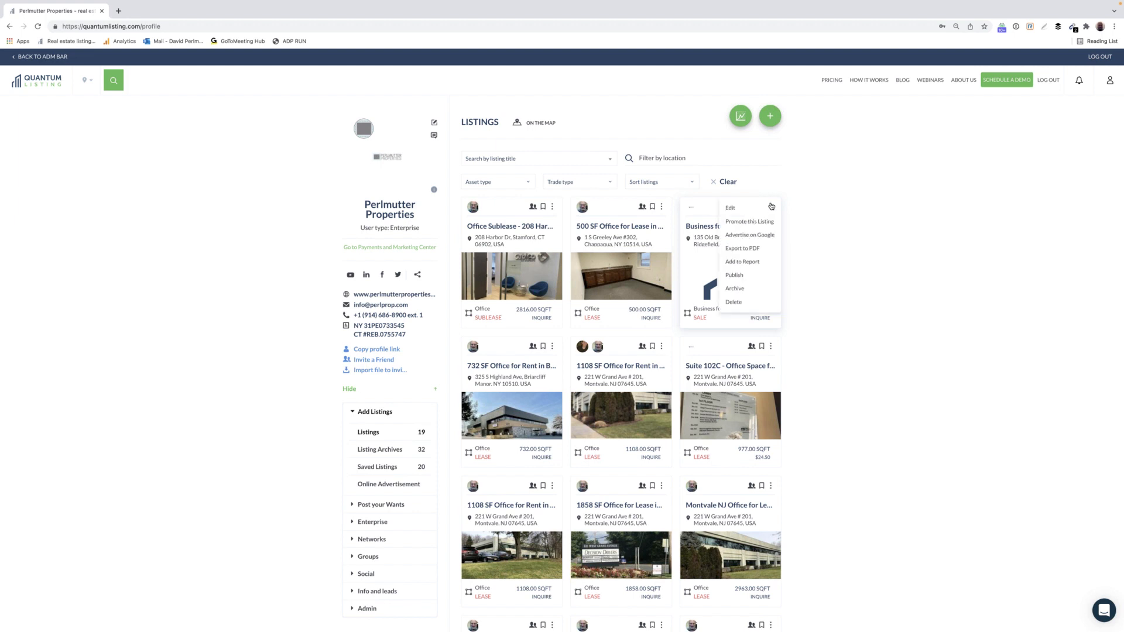
left_click(737, 302)
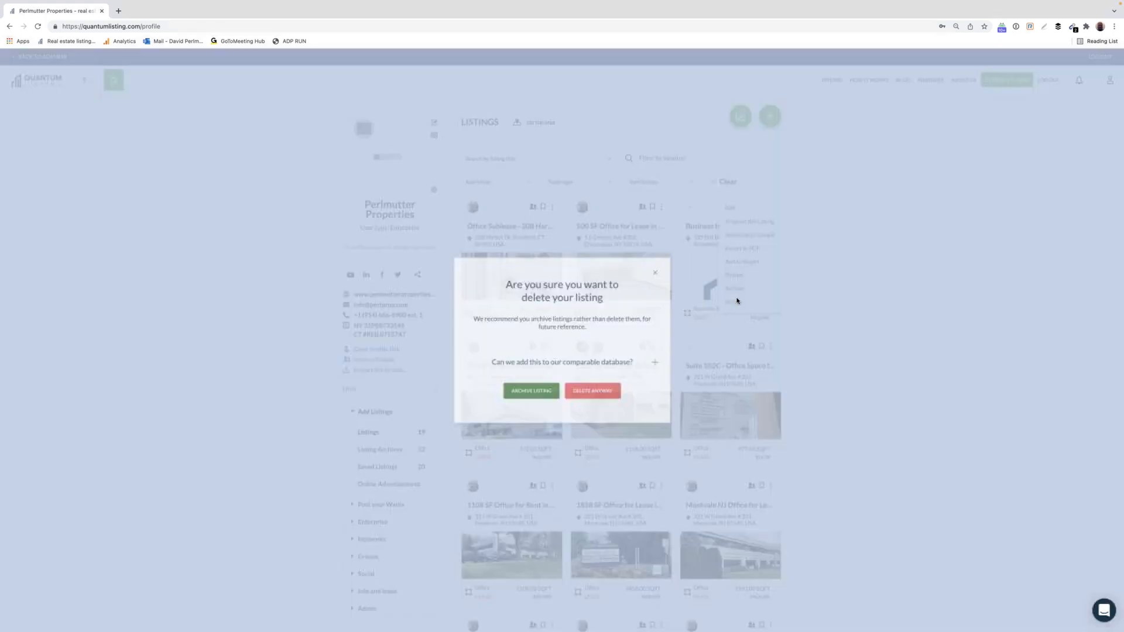
left_click(608, 391)
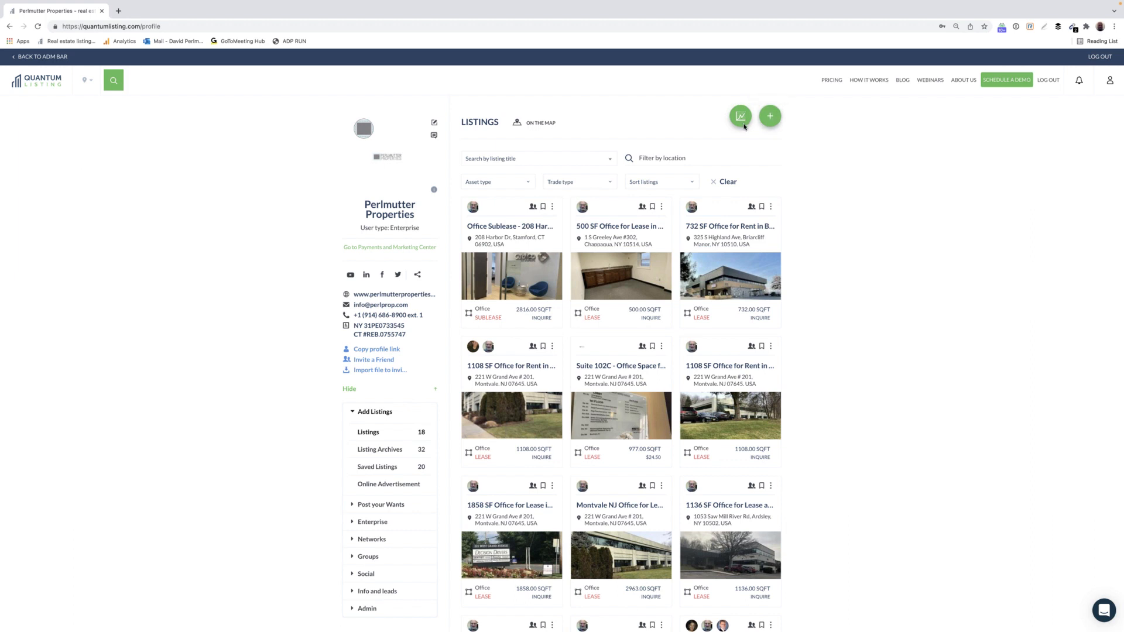
Start a new listing and look over the Create a Listing form.
left_click(771, 117)
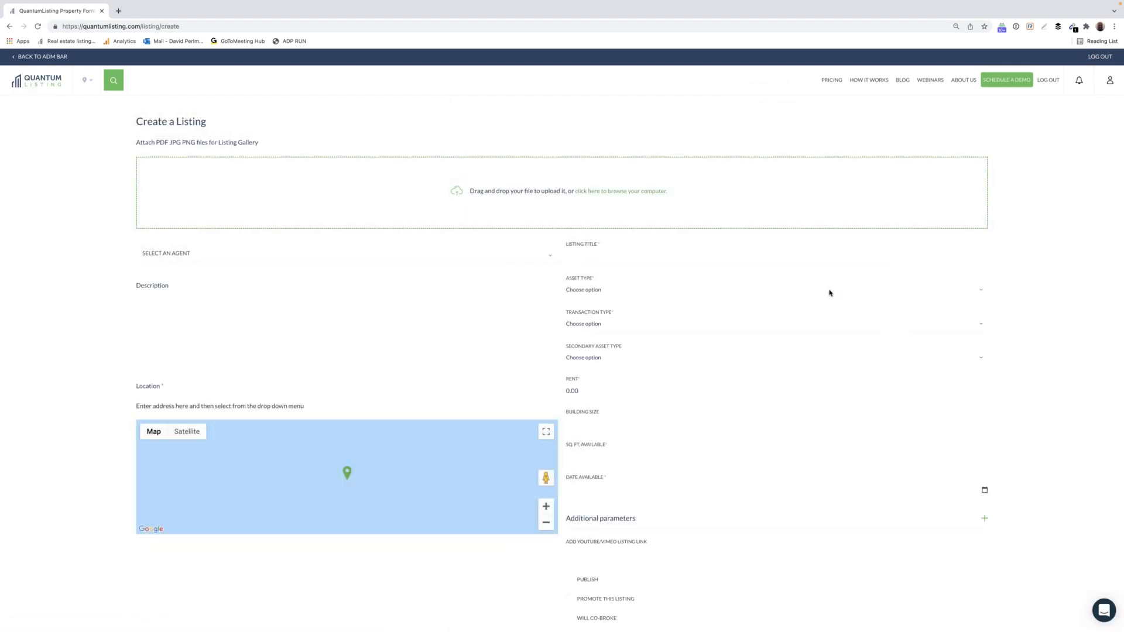
scroll(1090, 370, "down", 1)
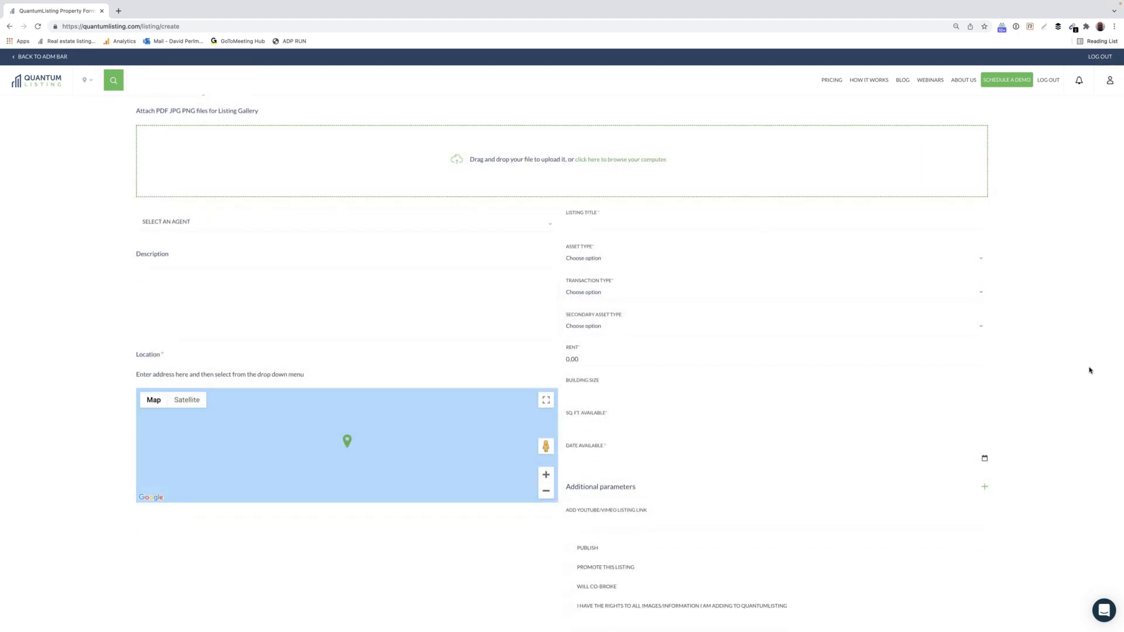
scroll(1090, 370, "up", 1)
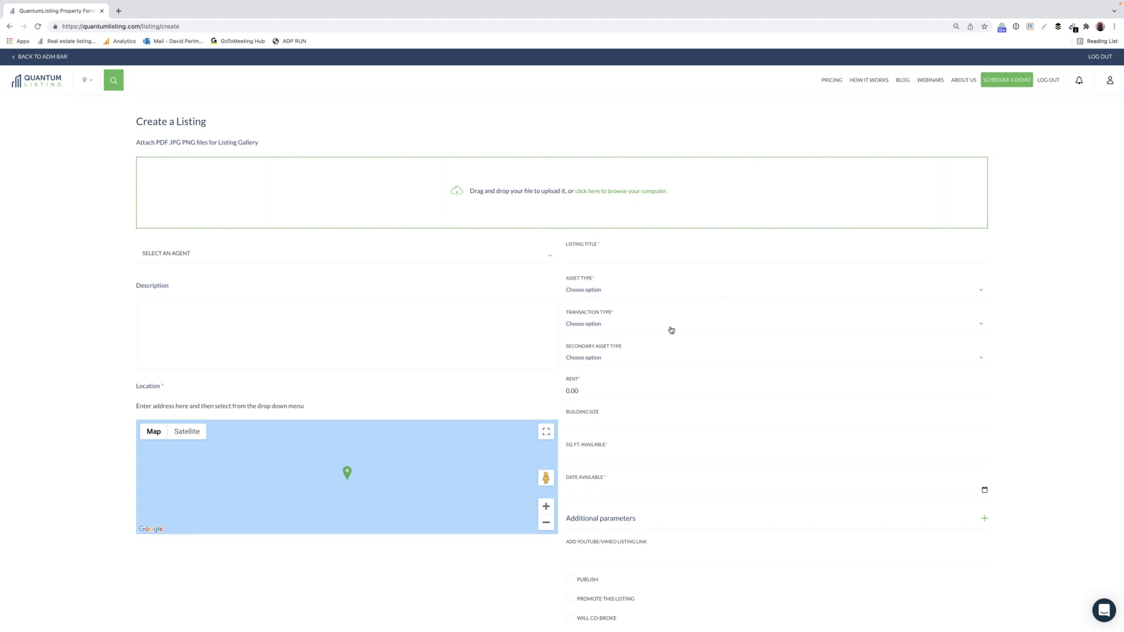
scroll(671, 329, "down", 3)
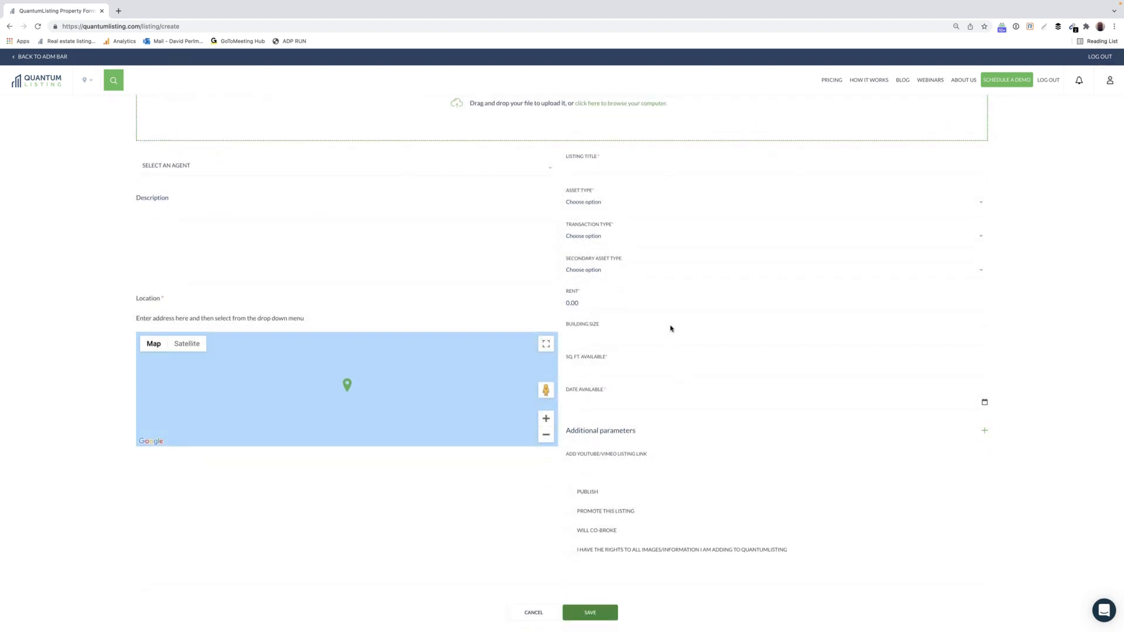
Try Business for Sale as the asset type, then switch it to Industrial.
left_click(620, 206)
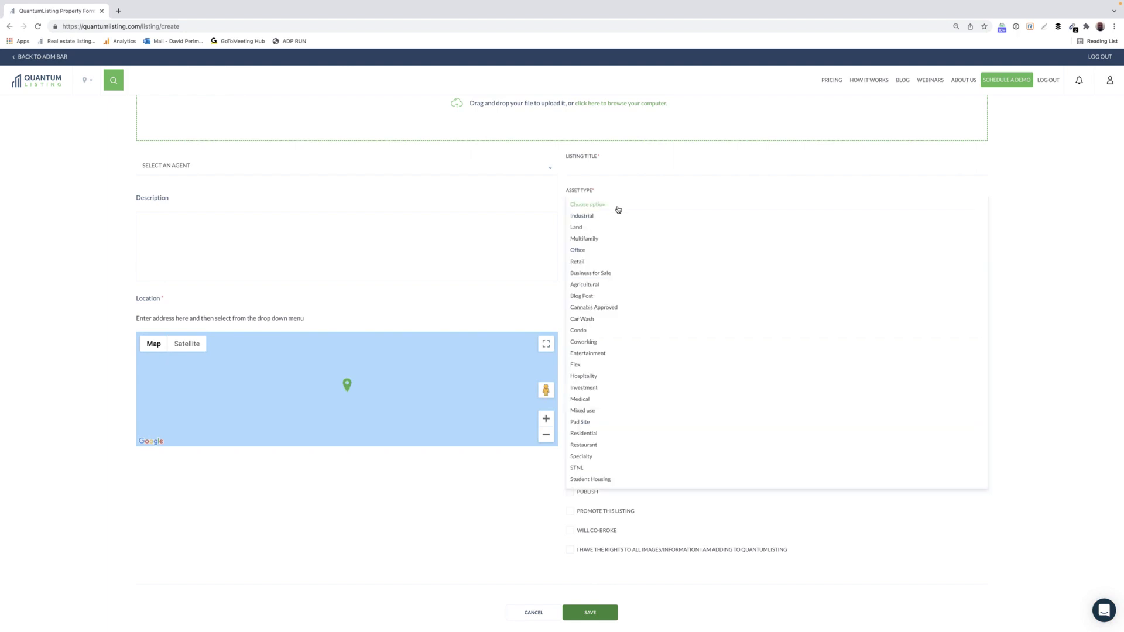
left_click(603, 274)
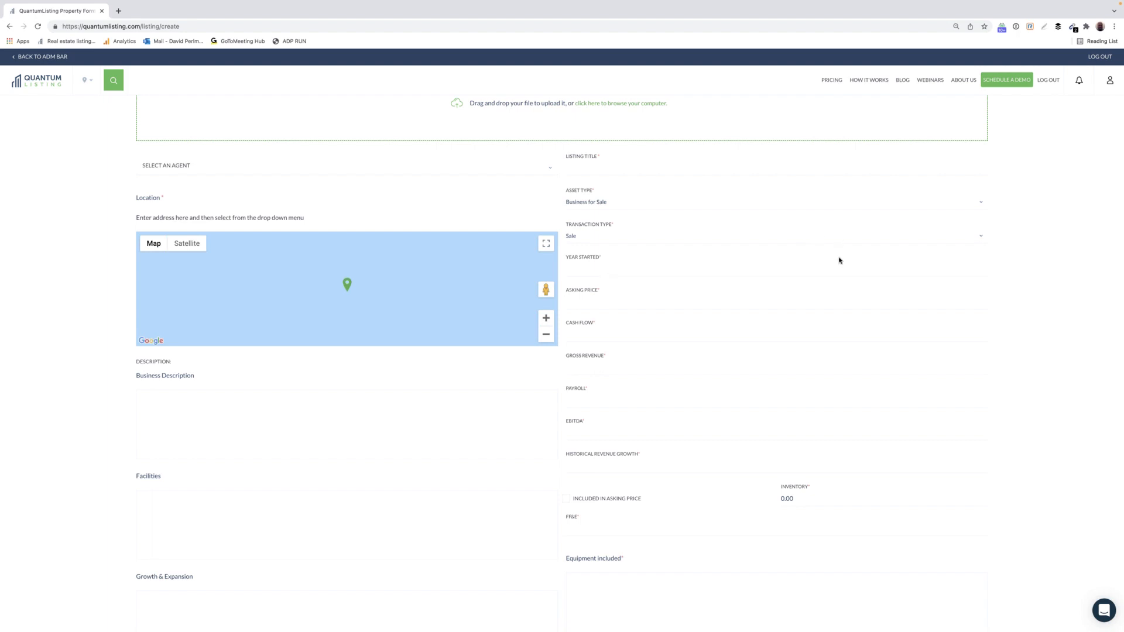
left_click(607, 201)
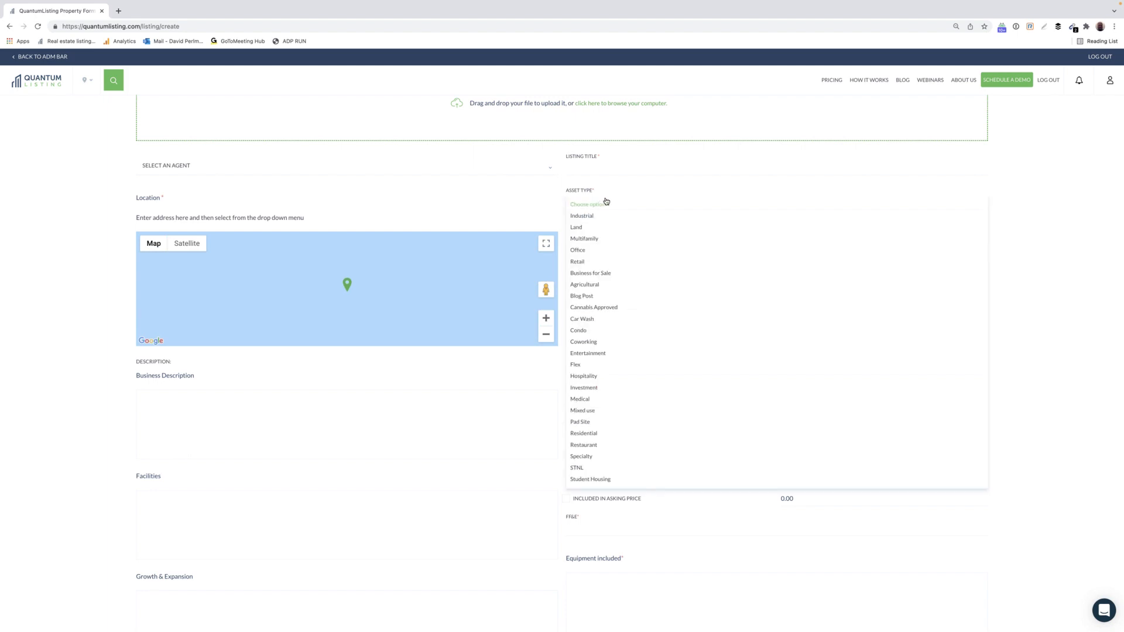
left_click(593, 216)
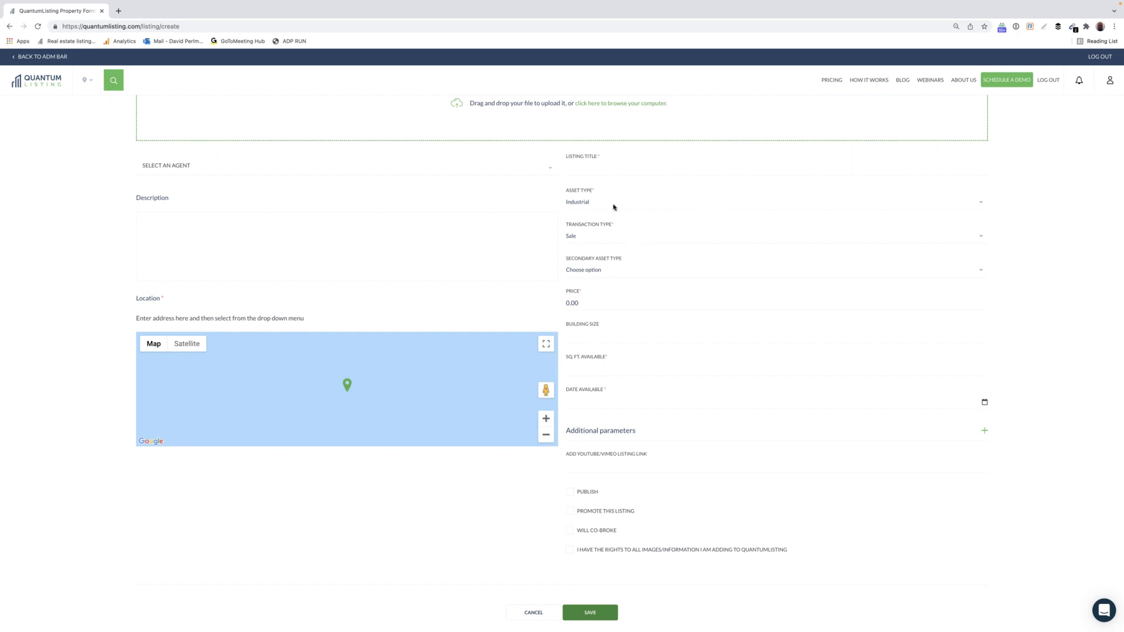
Switch the asset type back to Business for Sale and zoom the page to 125%.
left_click(589, 207)
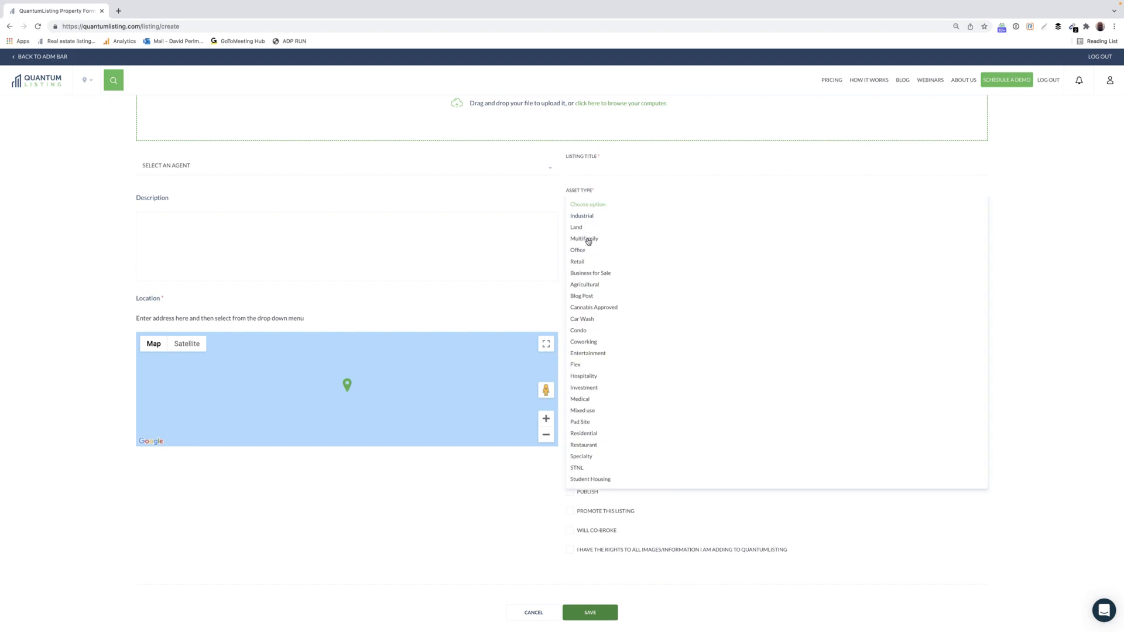
left_click(589, 272)
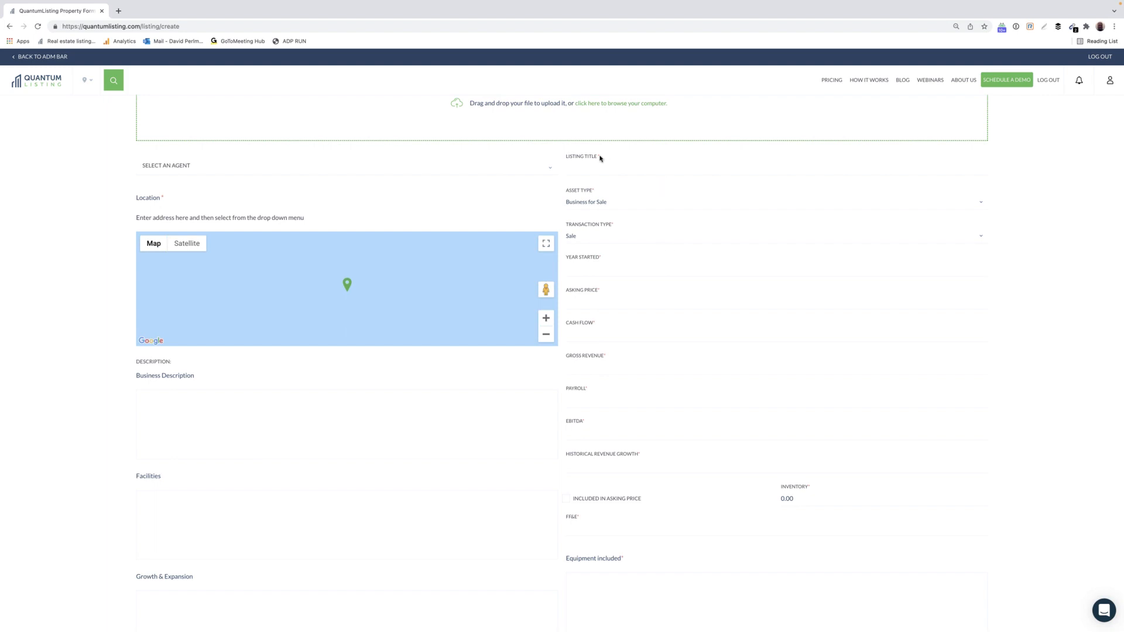
key("super+plus")
key("super+plus")
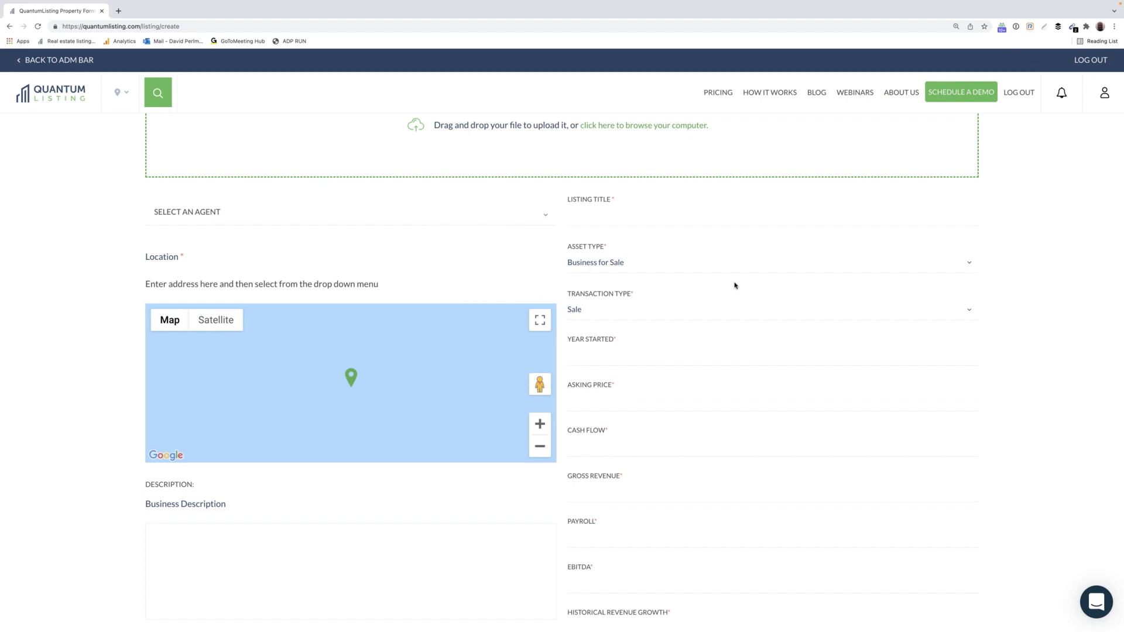
left_click(580, 221)
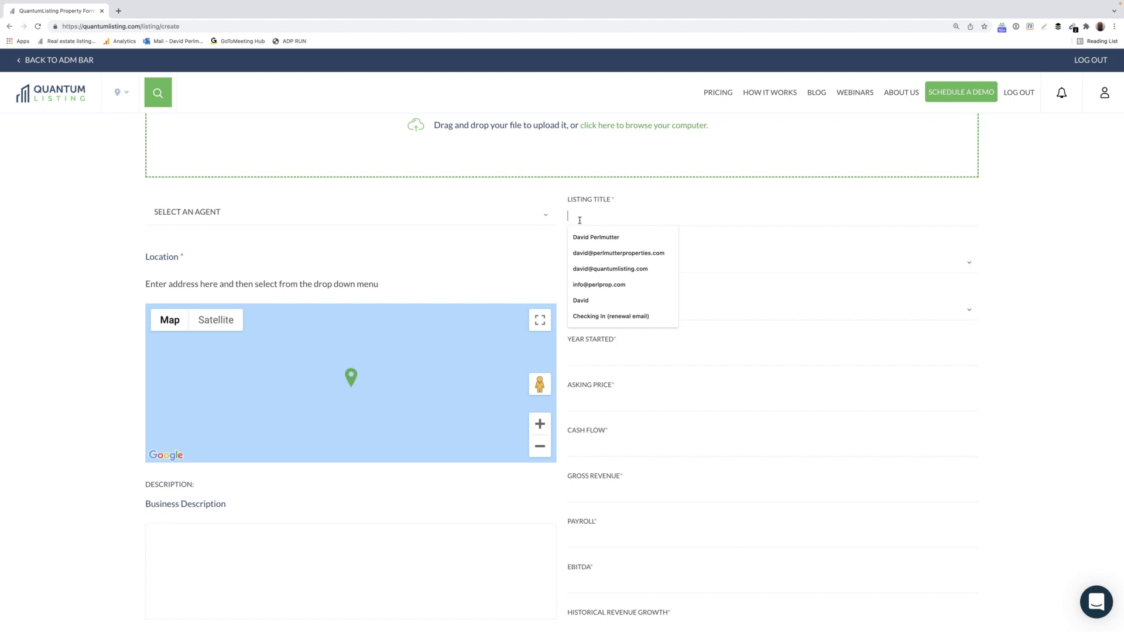
Title the listing 'Car Wash for Sale in Ridgefield Ct' with transaction type Sale.
type("Car Wa")
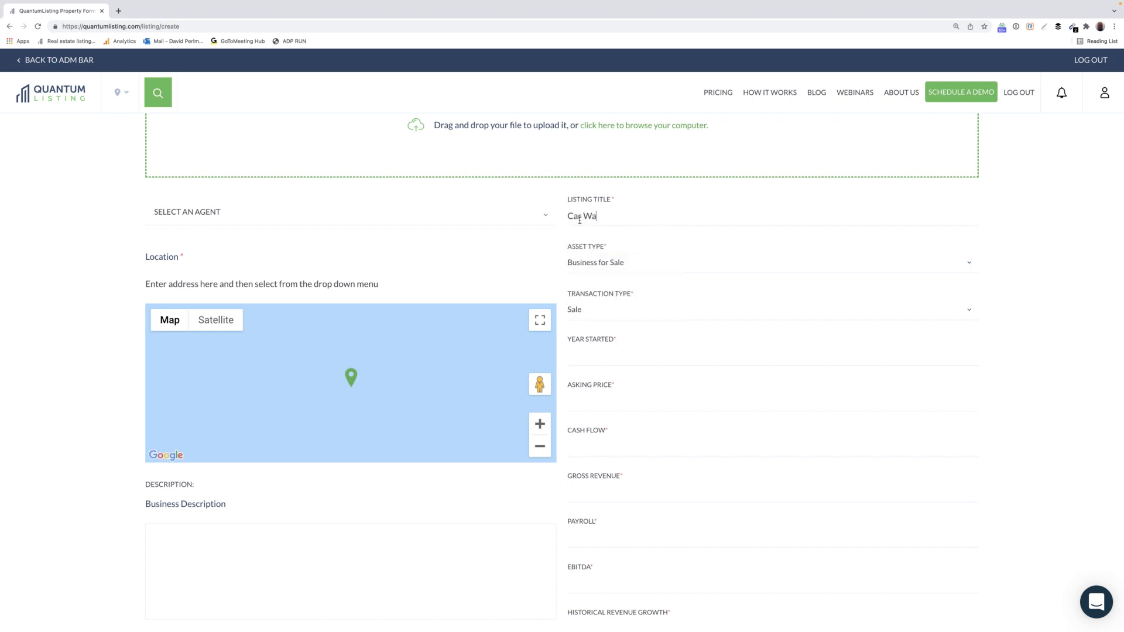
type("sh")
type("for Sale in Ridgefield Ct")
left_click(594, 310)
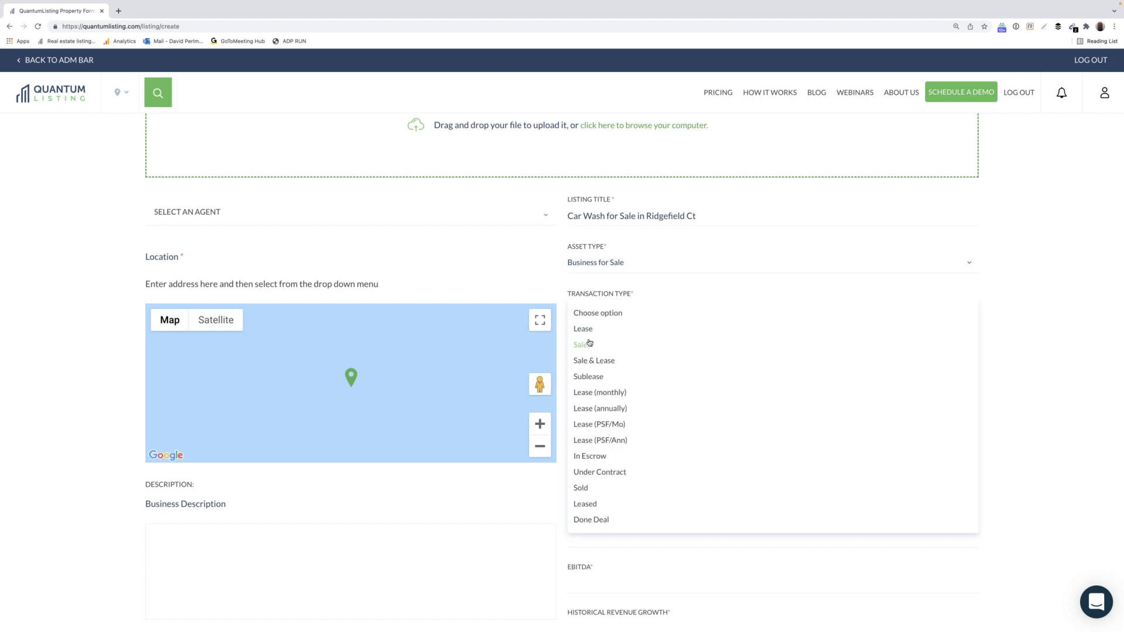
left_click(590, 343)
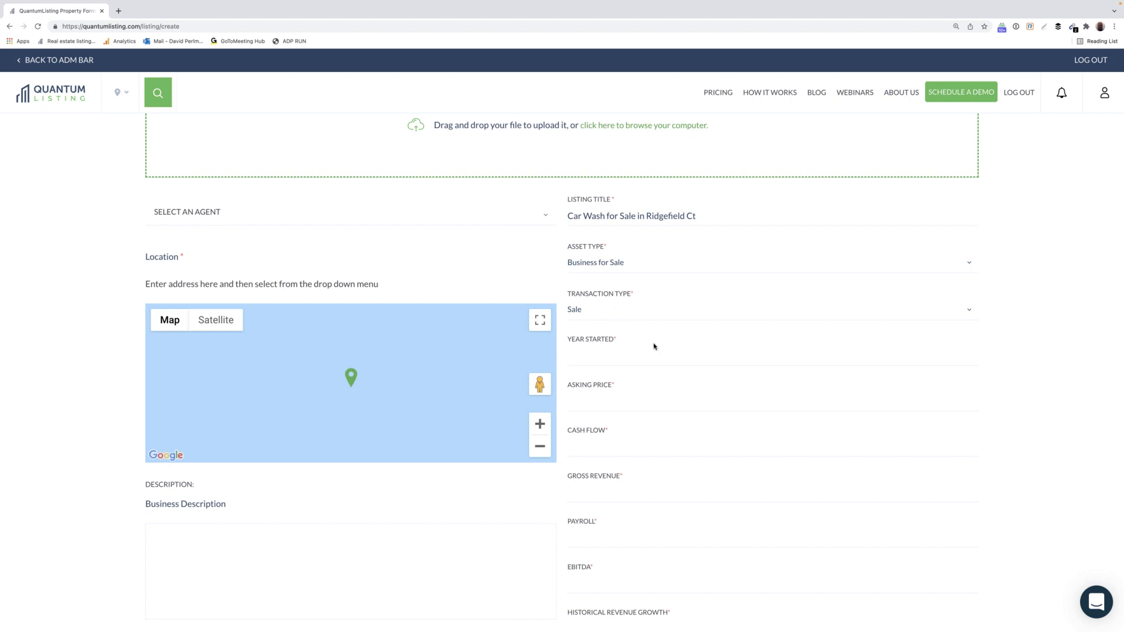
scroll(650, 344, "down", 1)
left_click(623, 330)
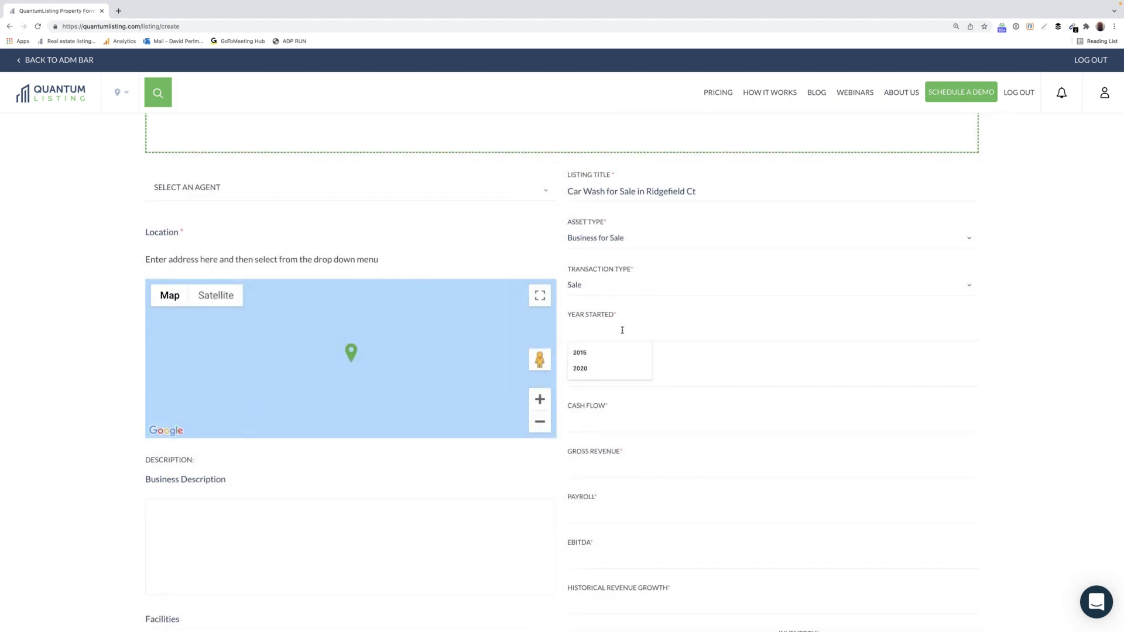
Enter year started 2020, with 0 for asking price, cash flow and gross revenue.
type("2020")
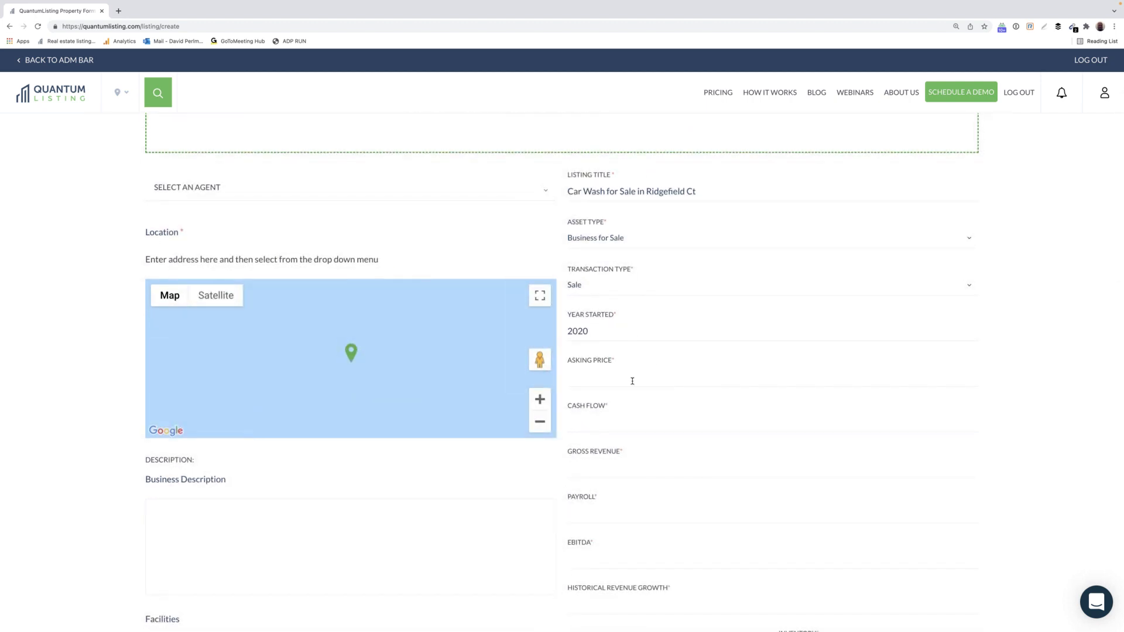
left_click(632, 377)
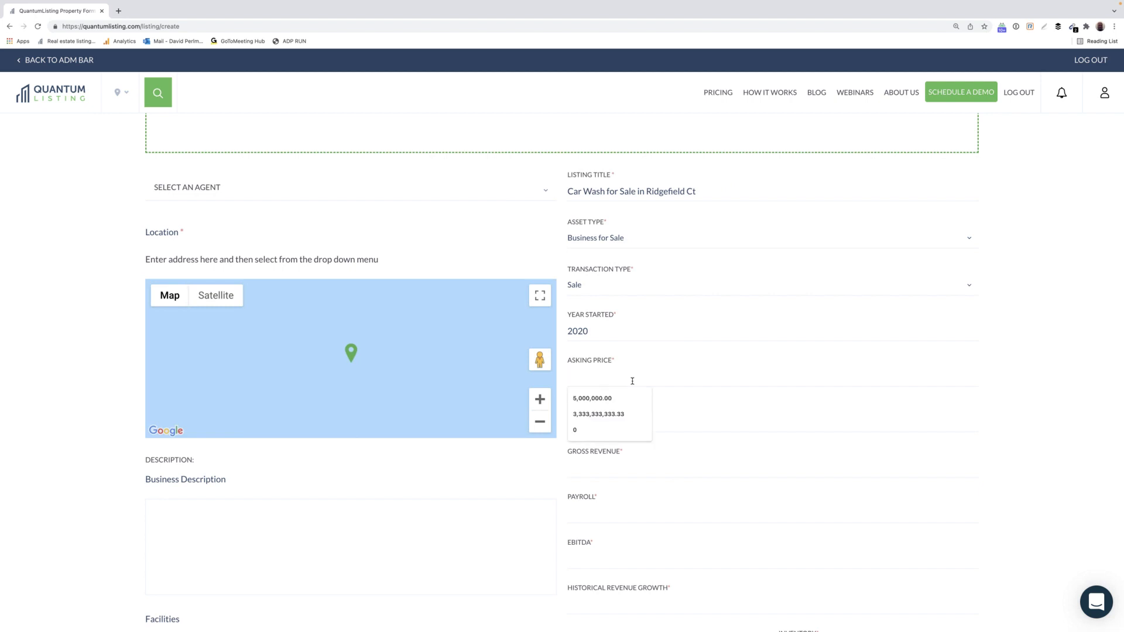
type("0")
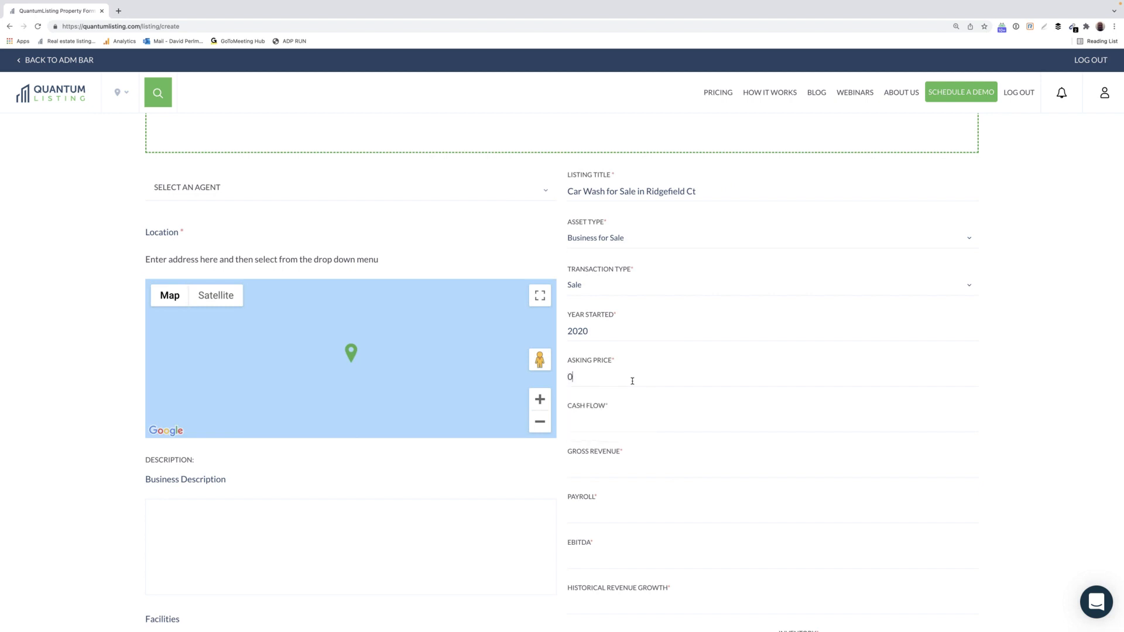
left_click(614, 424)
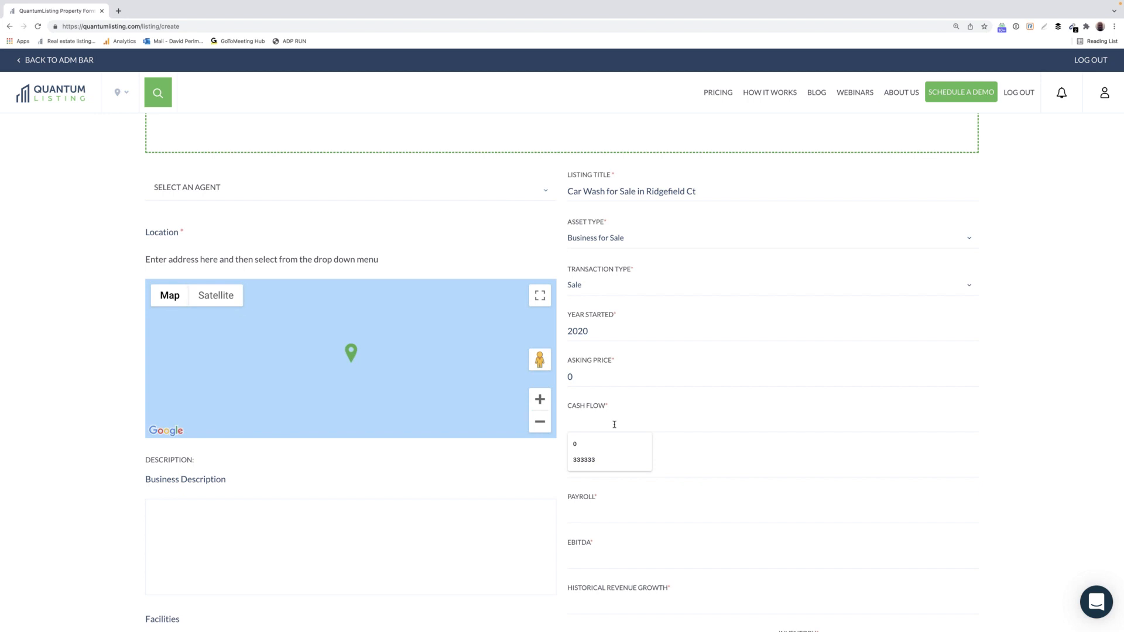
type("0")
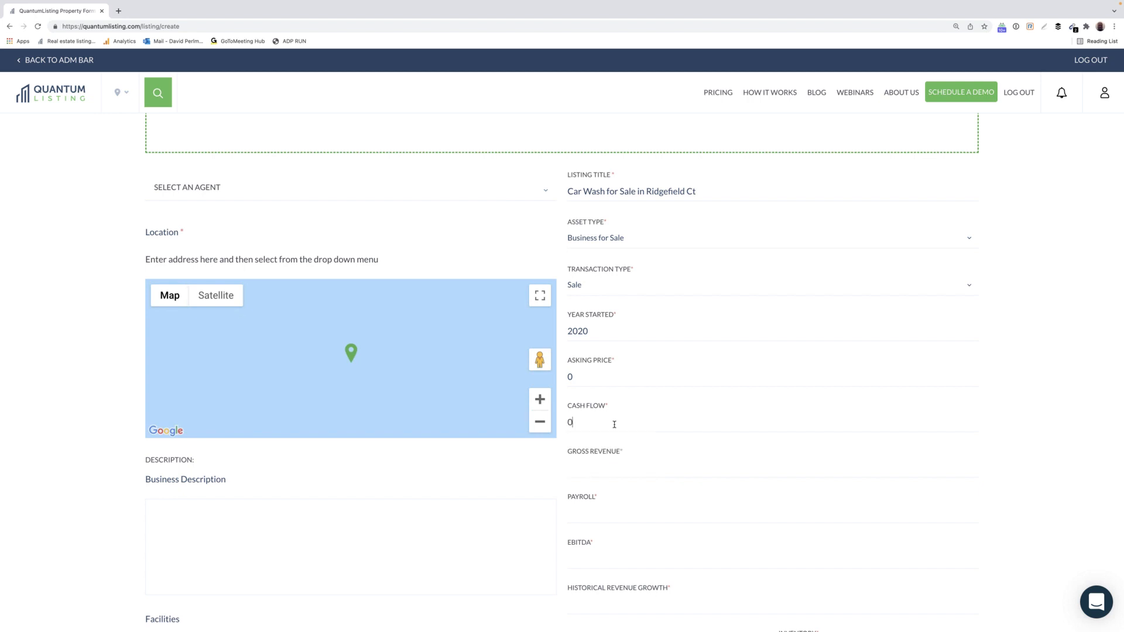
left_click(603, 468)
scroll(600, 463, "down", 1)
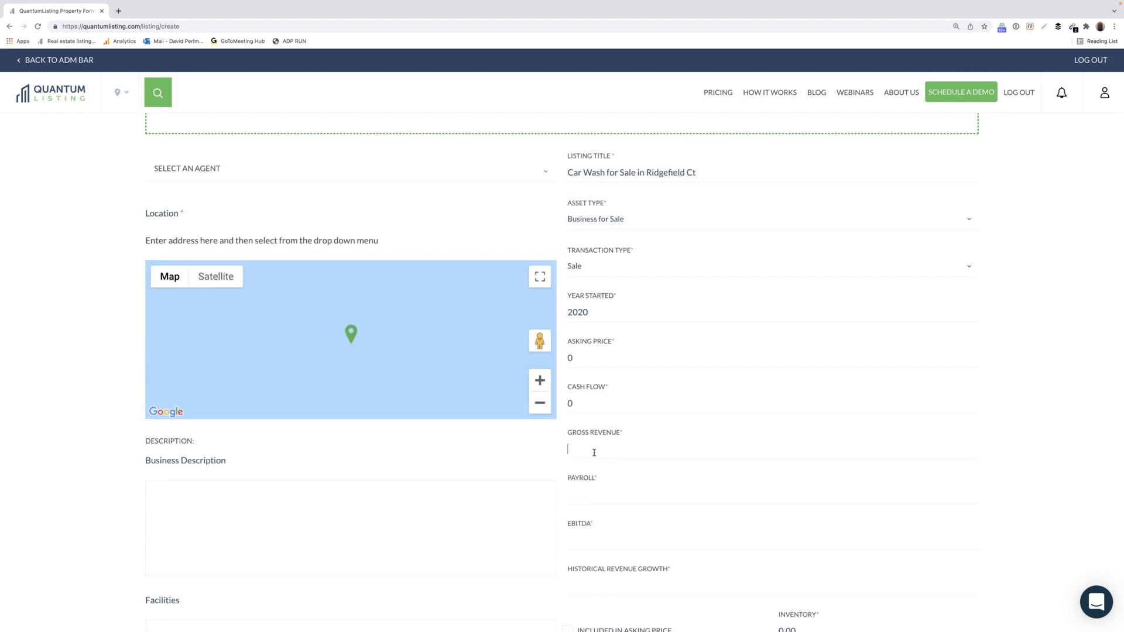
type("0")
Set payroll and EBITDA to 0 and historical revenue growth to 8.5%.
scroll(622, 464, "down", 1)
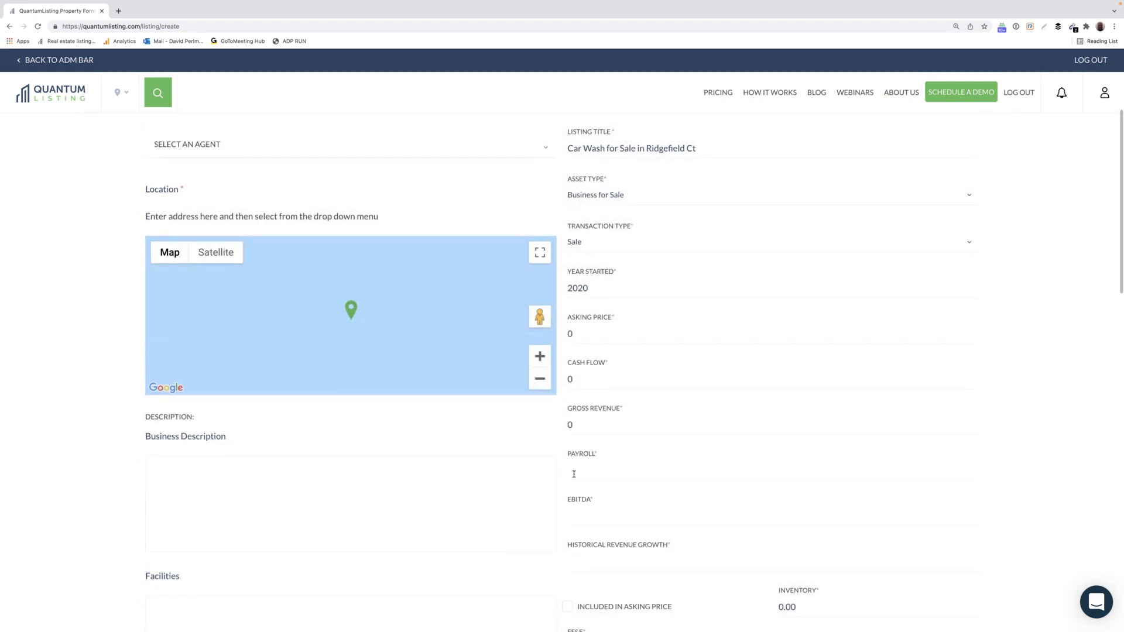
left_click(574, 474)
type("0")
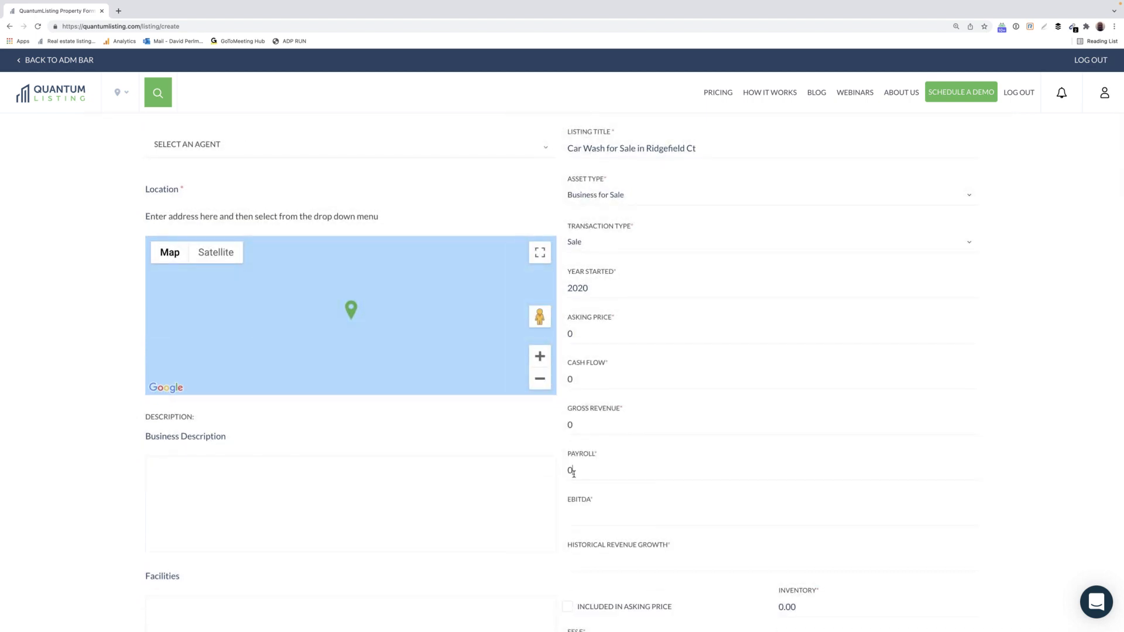
left_click(575, 521)
type("0")
scroll(601, 538, "down", 1)
left_click(596, 535)
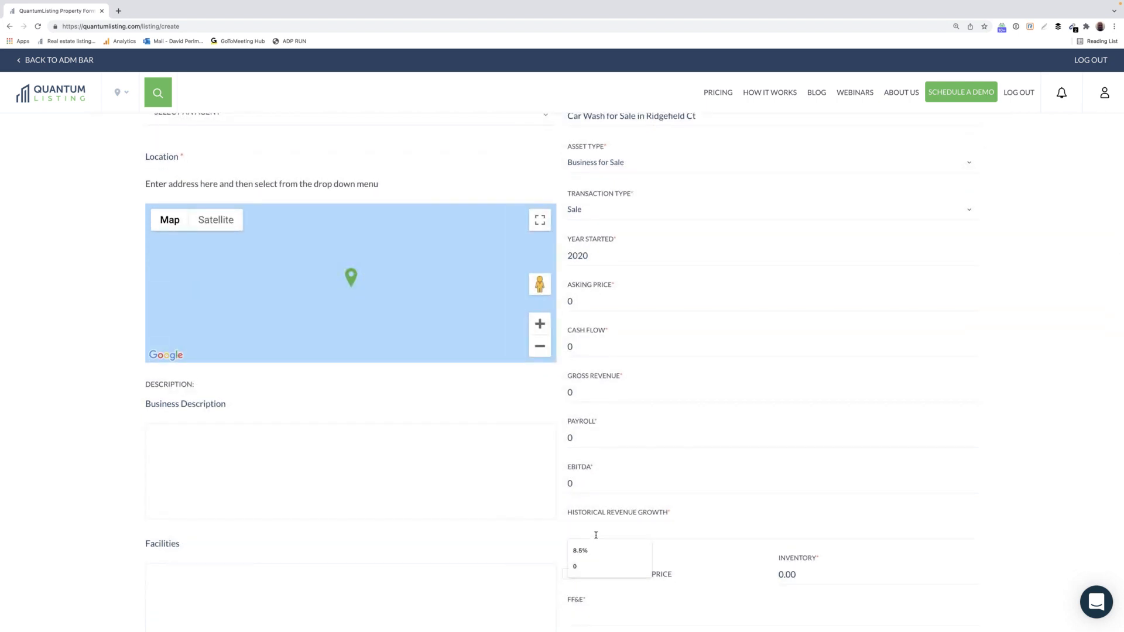
left_click(589, 548)
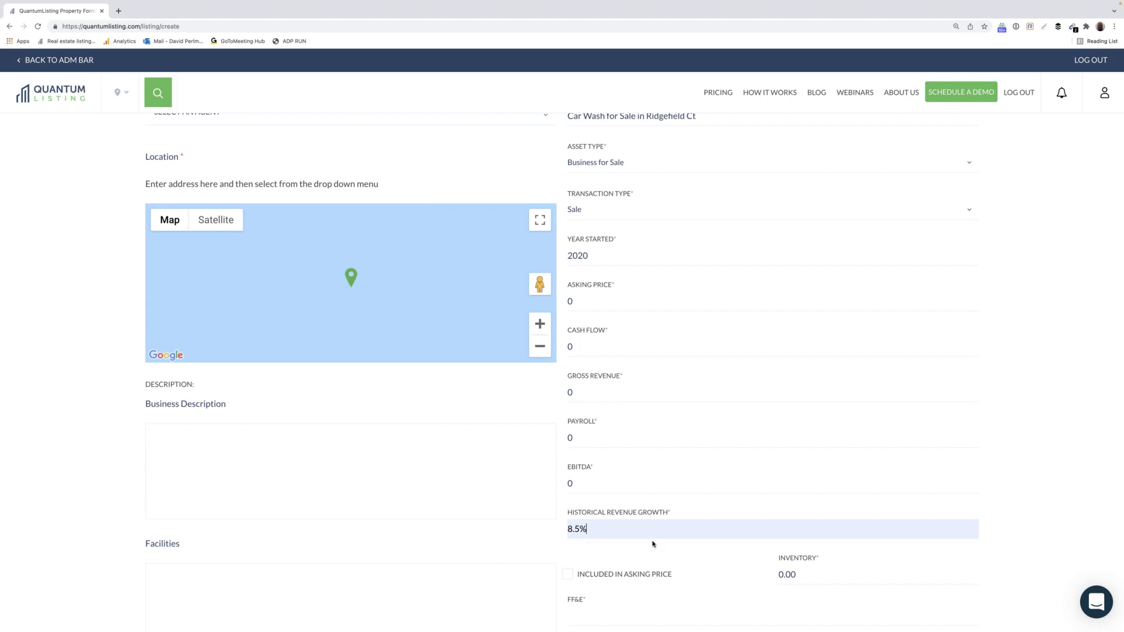
Check 'Included in asking price' and set FF&E to 0.
scroll(671, 550, "down", 2)
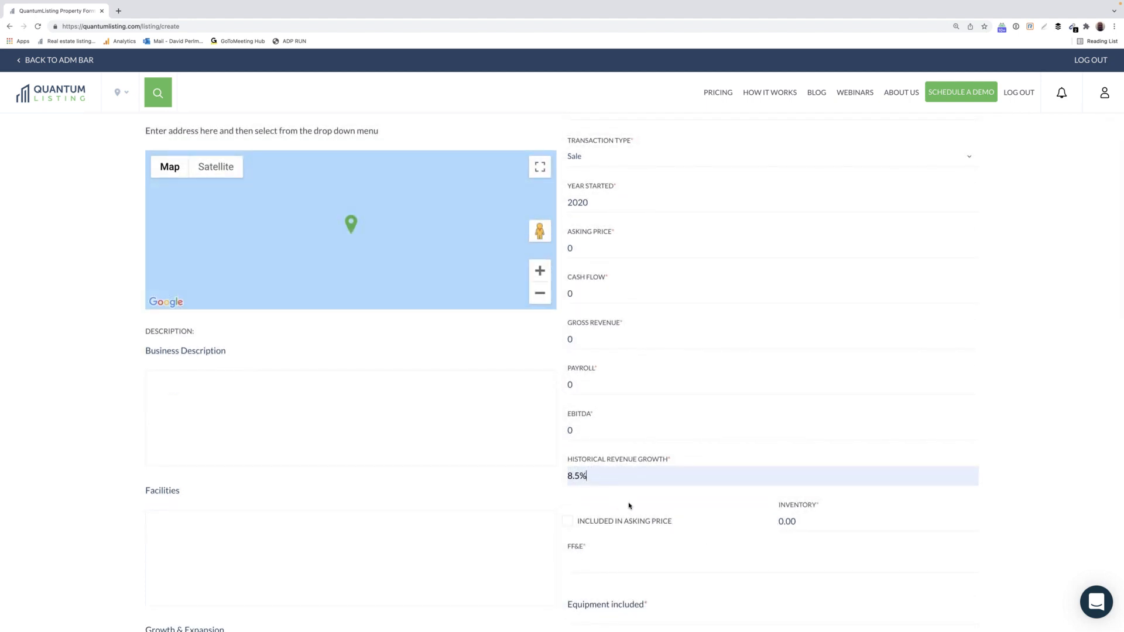
scroll(631, 507, "down", 2)
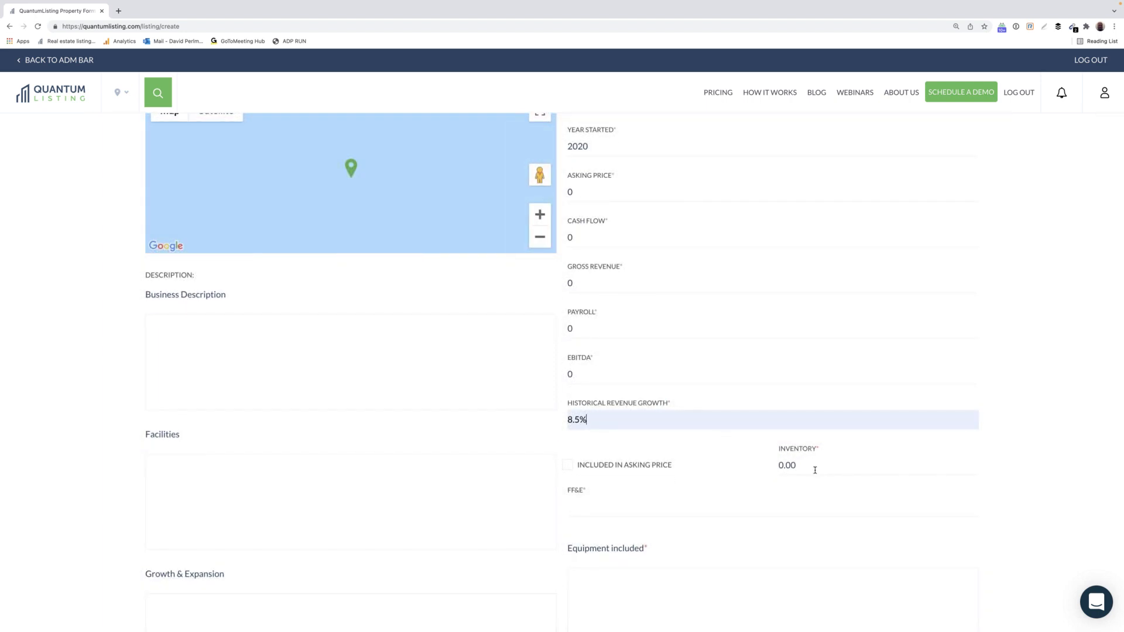
left_click(568, 468)
left_click(602, 509)
left_click(591, 529)
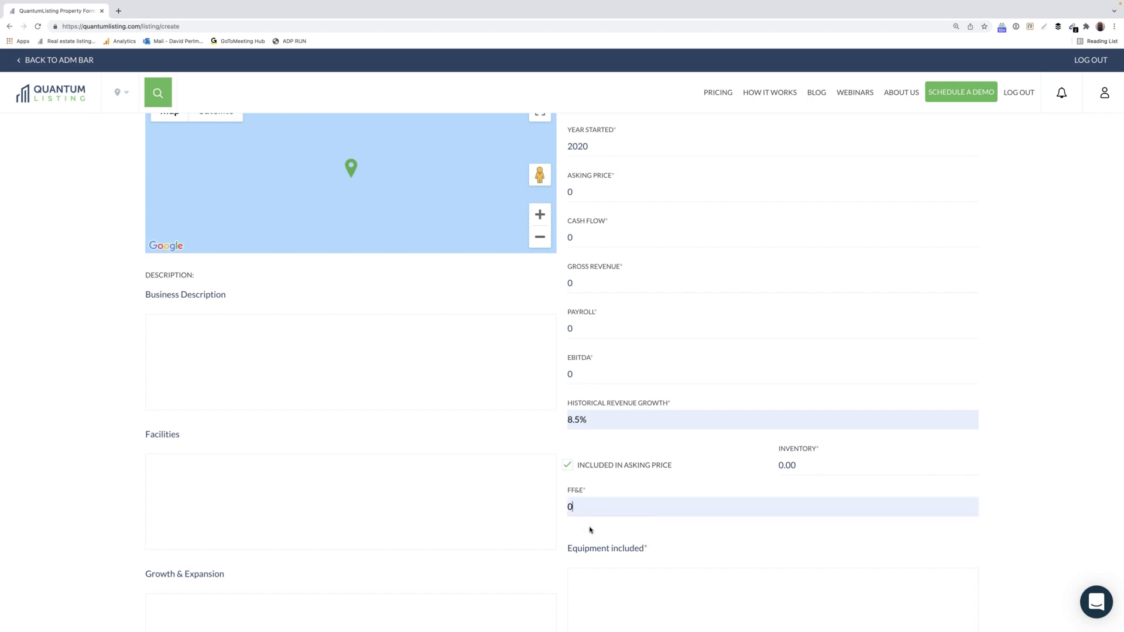
scroll(685, 526, "down", 1)
Enter 'Wash Tunnel' as the only item in Equipment included.
left_click(634, 525)
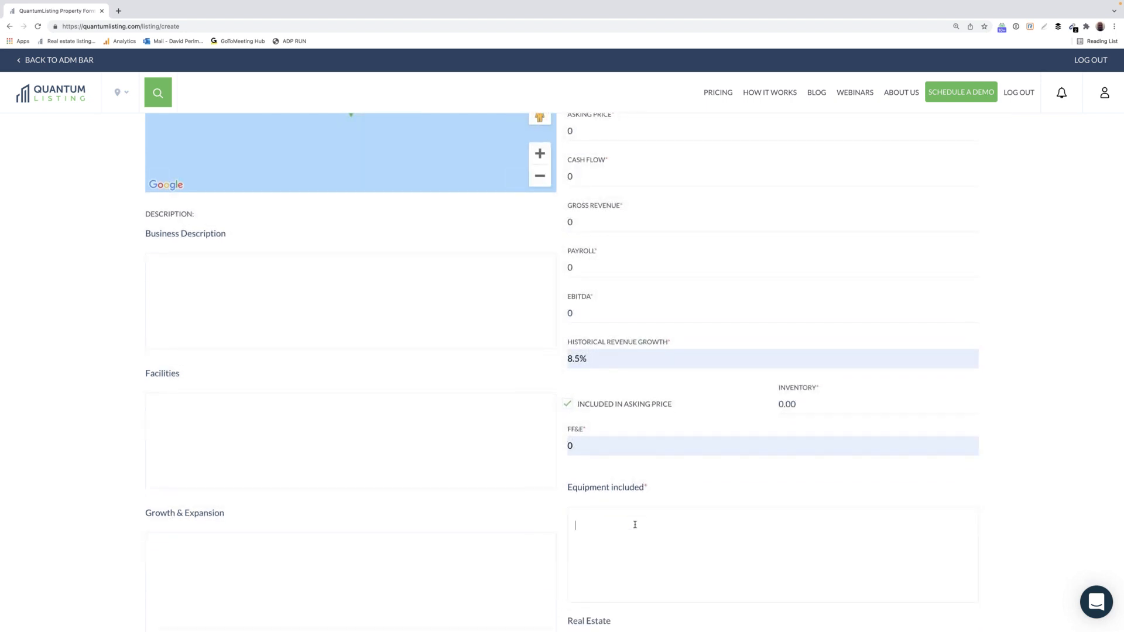
type("Wash Tunnel")
key("Return")
type("Air")
key("BackSpace")
key("BackSpace")
scroll(654, 553, "down", 3)
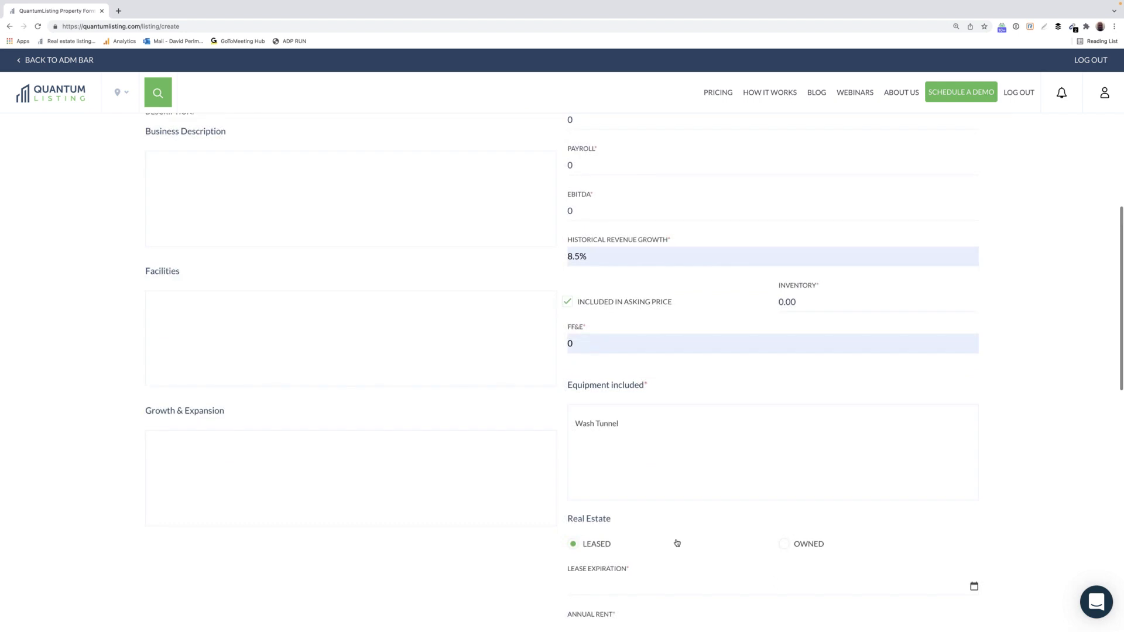
Mark the real estate as Owned and check Seller Financing and Training Available.
left_click(788, 546)
scroll(746, 535, "down", 3)
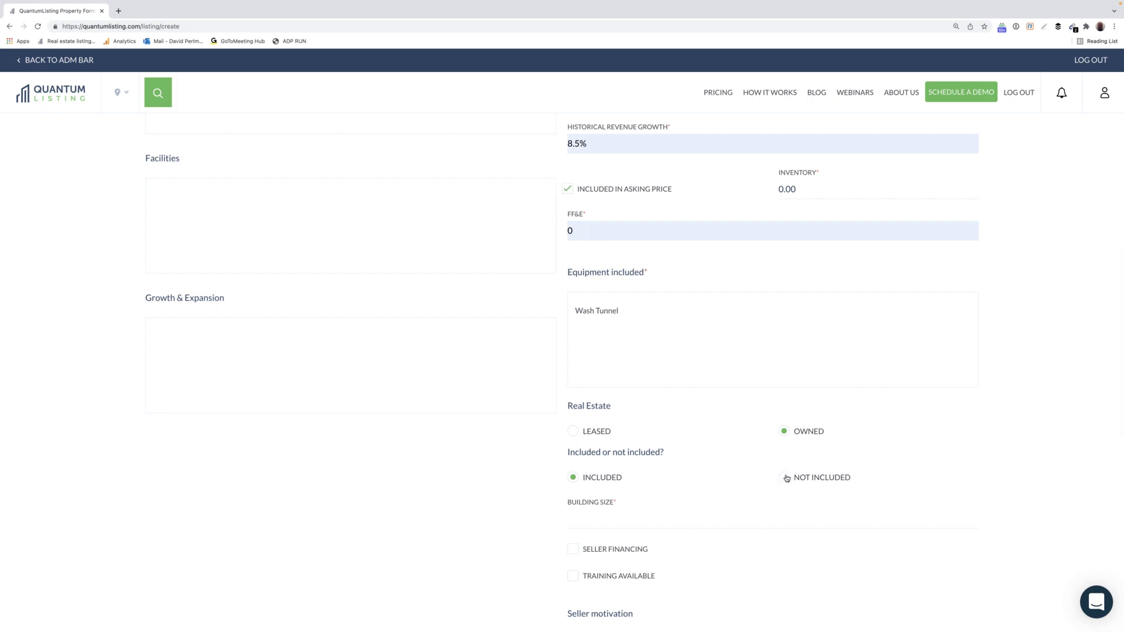
scroll(776, 478, "down", 1)
scroll(776, 478, "down", 2)
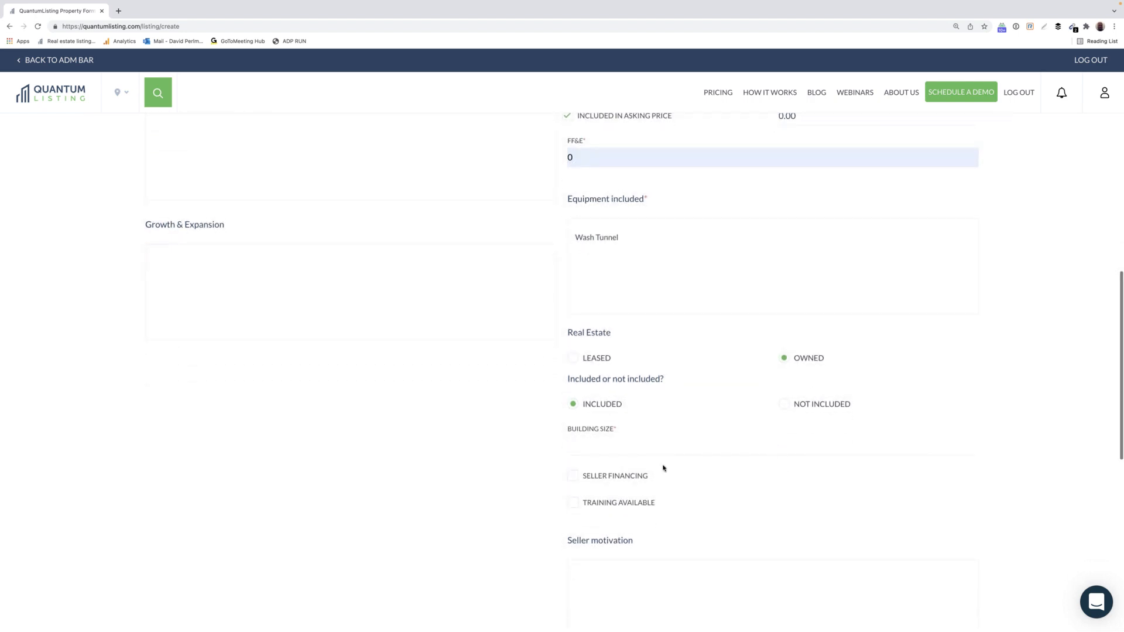
left_click(574, 480)
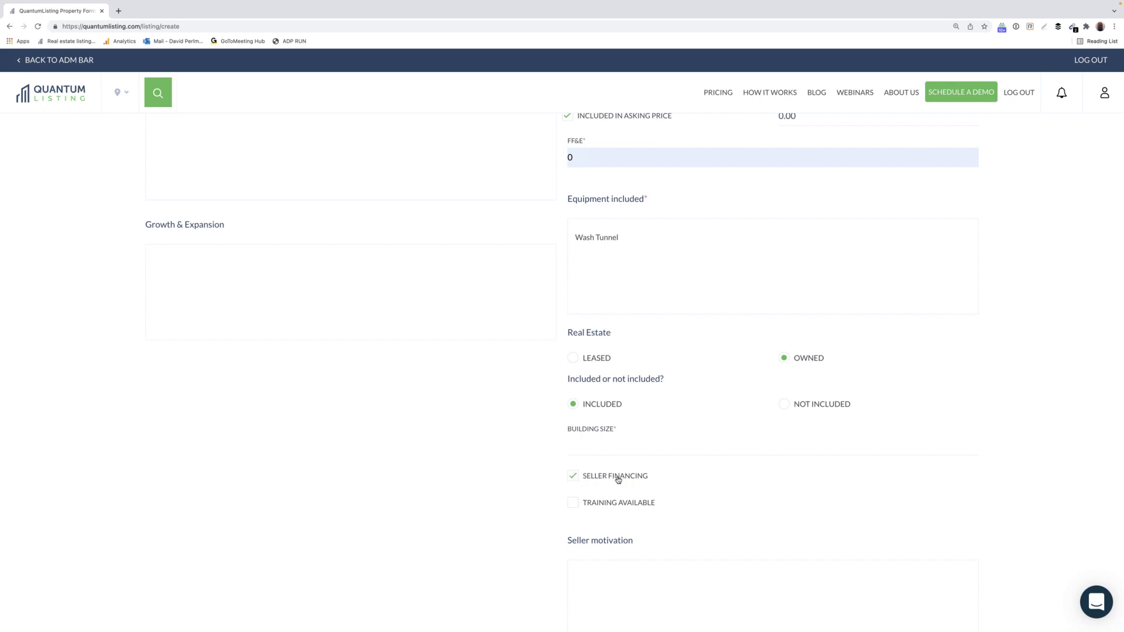
scroll(729, 480, "down", 2)
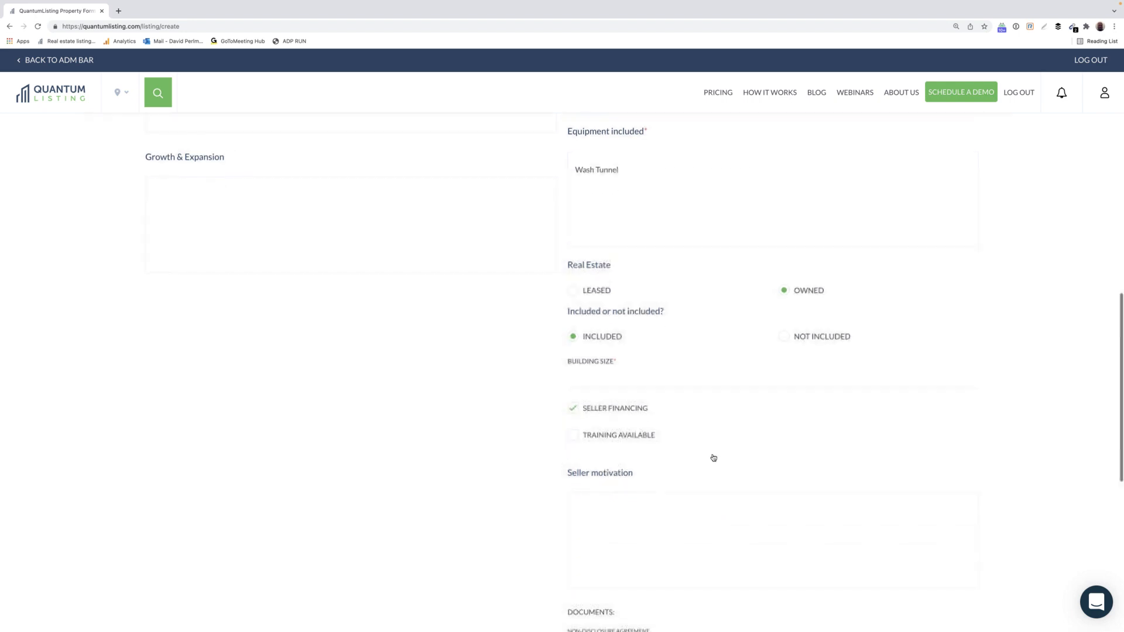
left_click(573, 436)
Give 'Seller is moving' as the seller motivation.
scroll(710, 454, "down", 3)
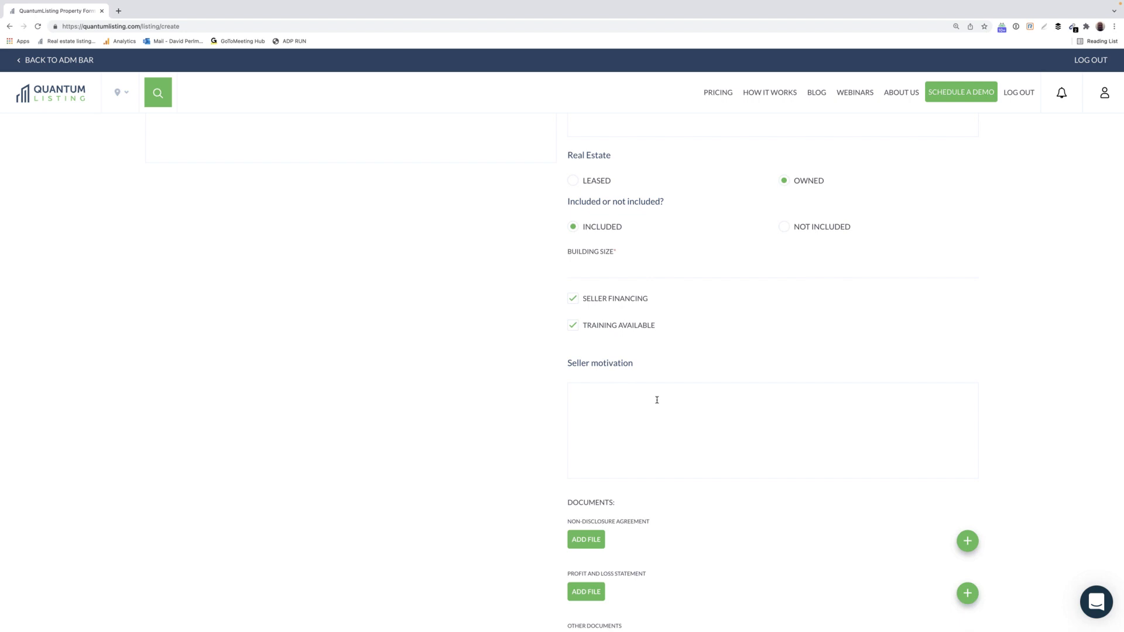
type("Seller is moving")
scroll(760, 462, "down", 3)
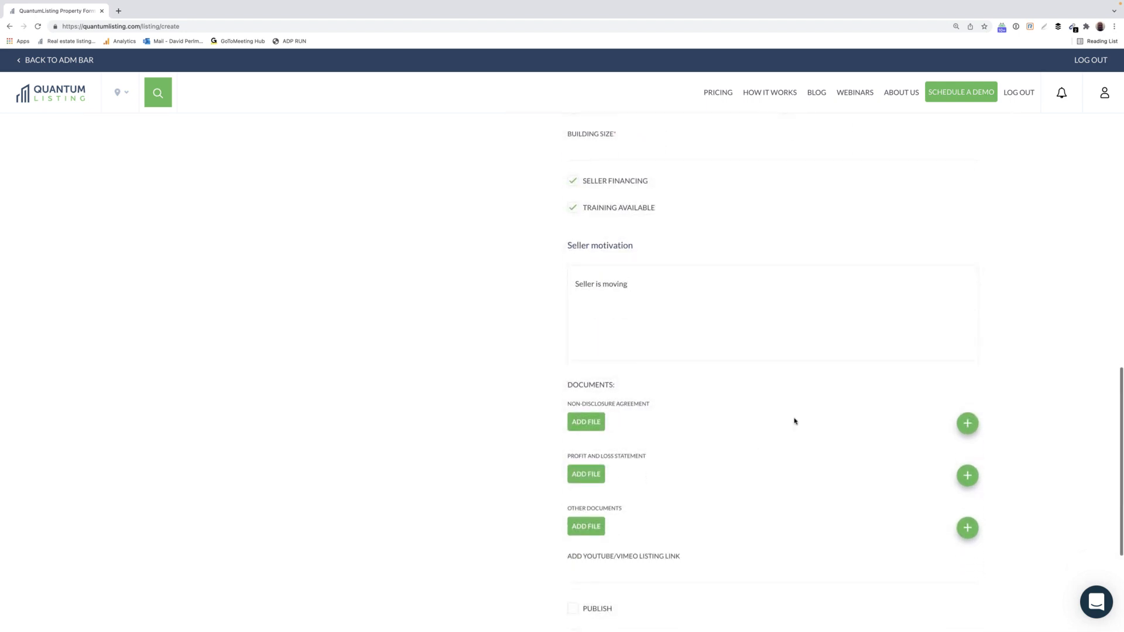
scroll(758, 424, "down", 2)
scroll(757, 424, "down", 2)
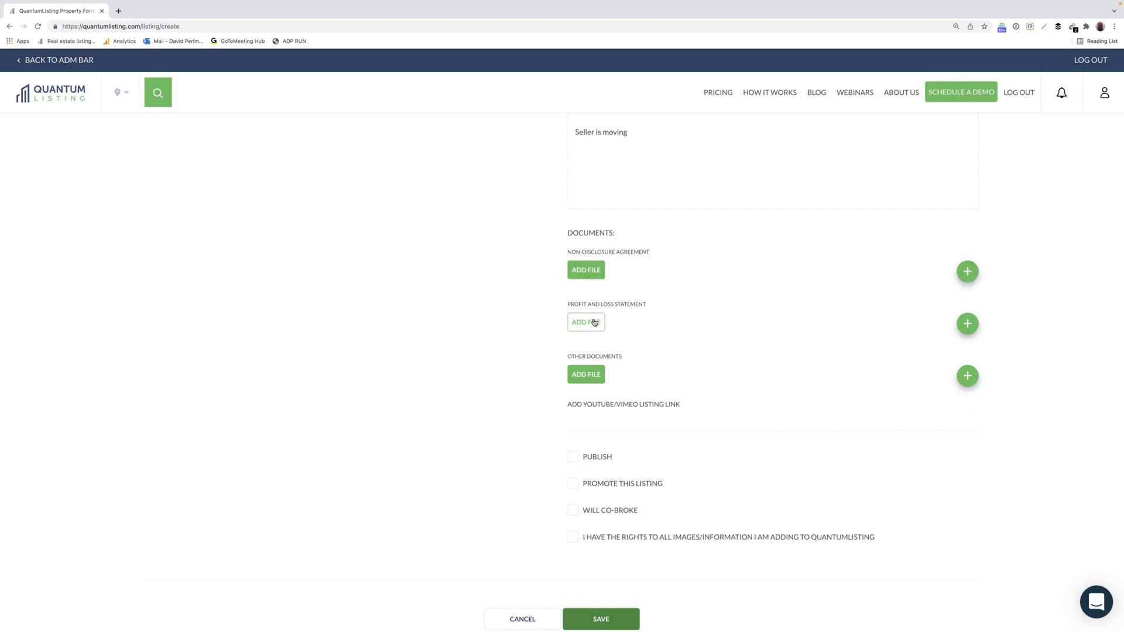
Add a second upload slot for the profit and loss statement and non-disclosure agreement.
left_click(968, 324)
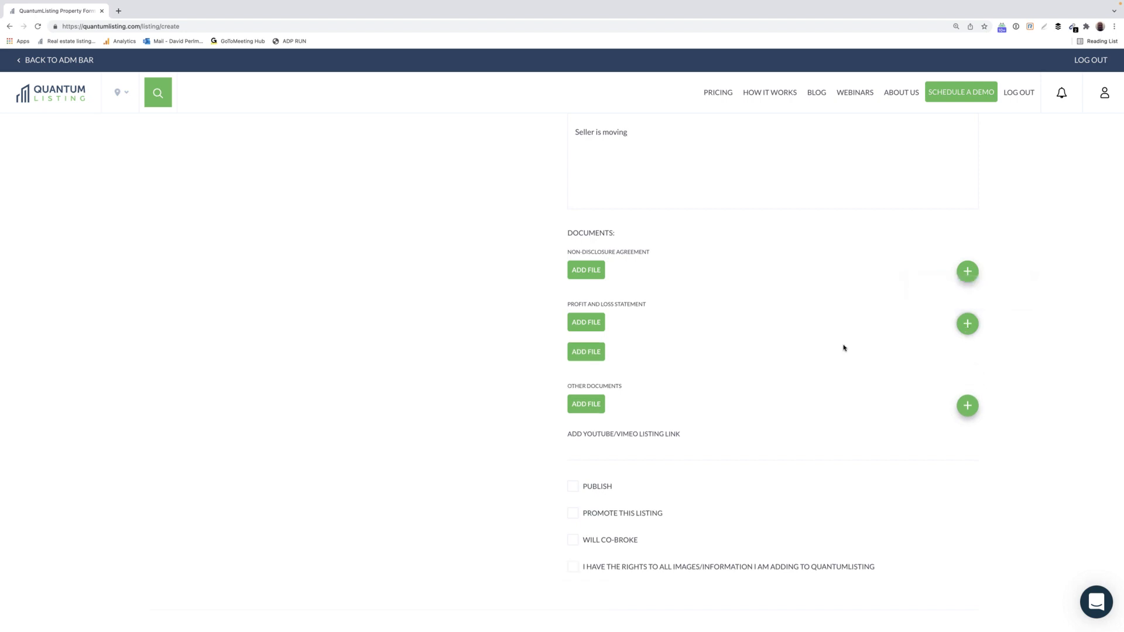
left_click(964, 279)
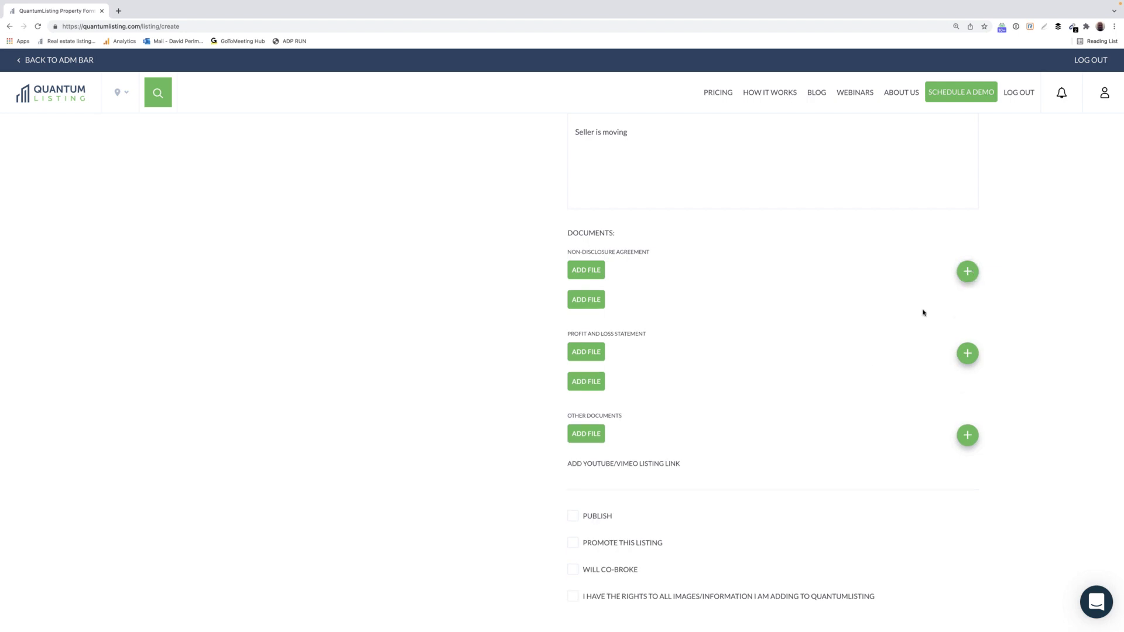
scroll(789, 351, "down", 2)
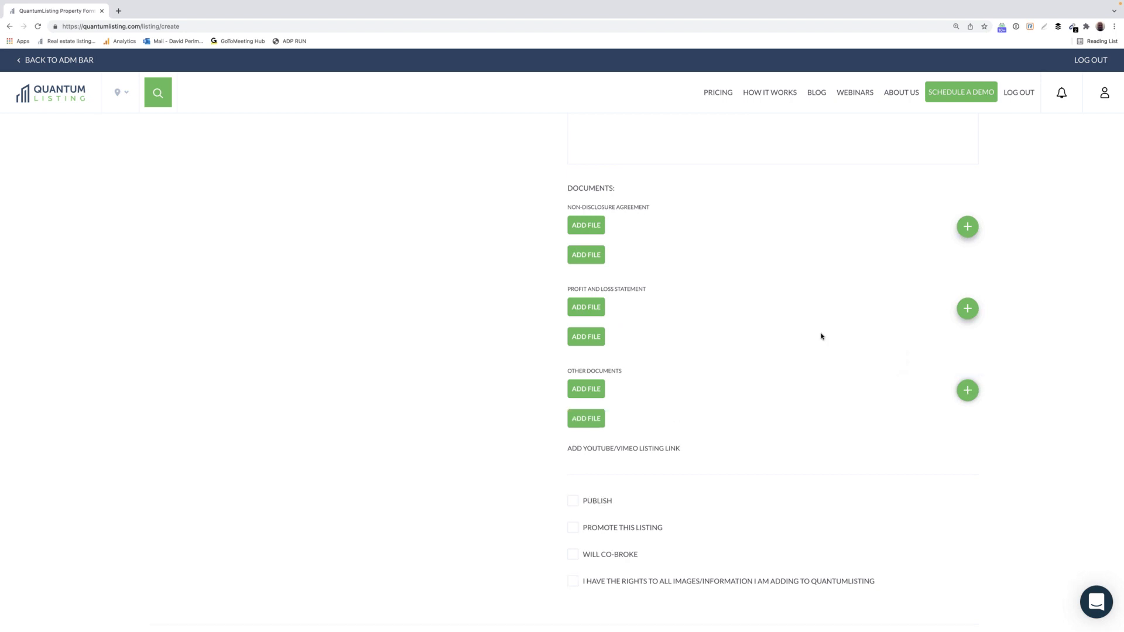
scroll(821, 333, "up", 15)
Upload 'Photo on 2-16-21 at 11:47 AM' from Pictures to the listing gallery.
scroll(821, 334, "up", 2)
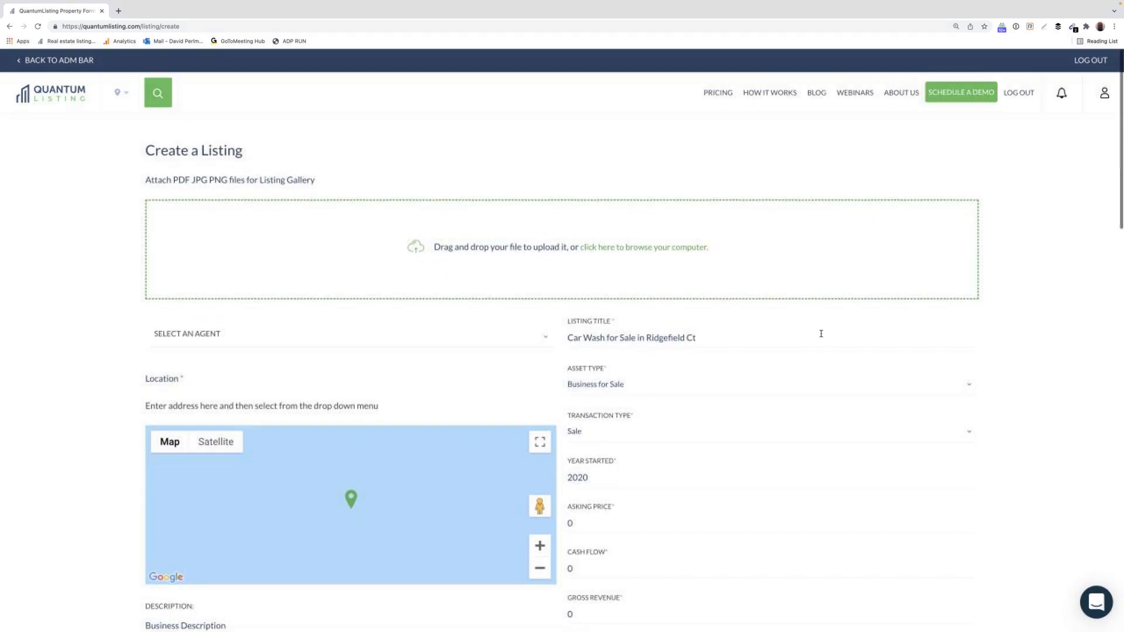
left_click(692, 260)
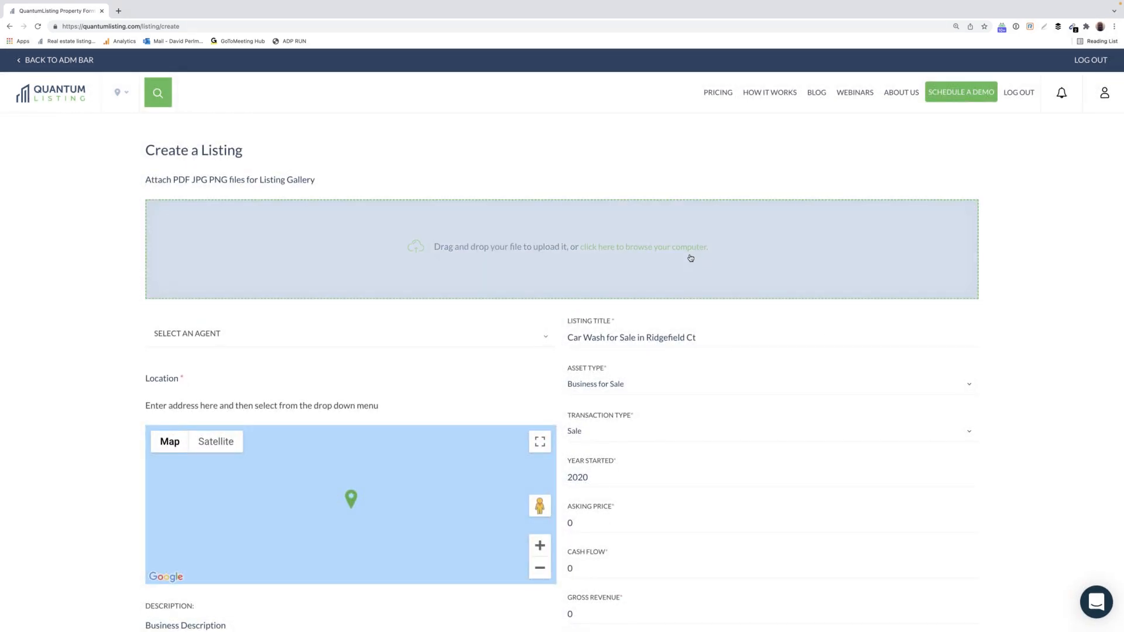
left_click(549, 247)
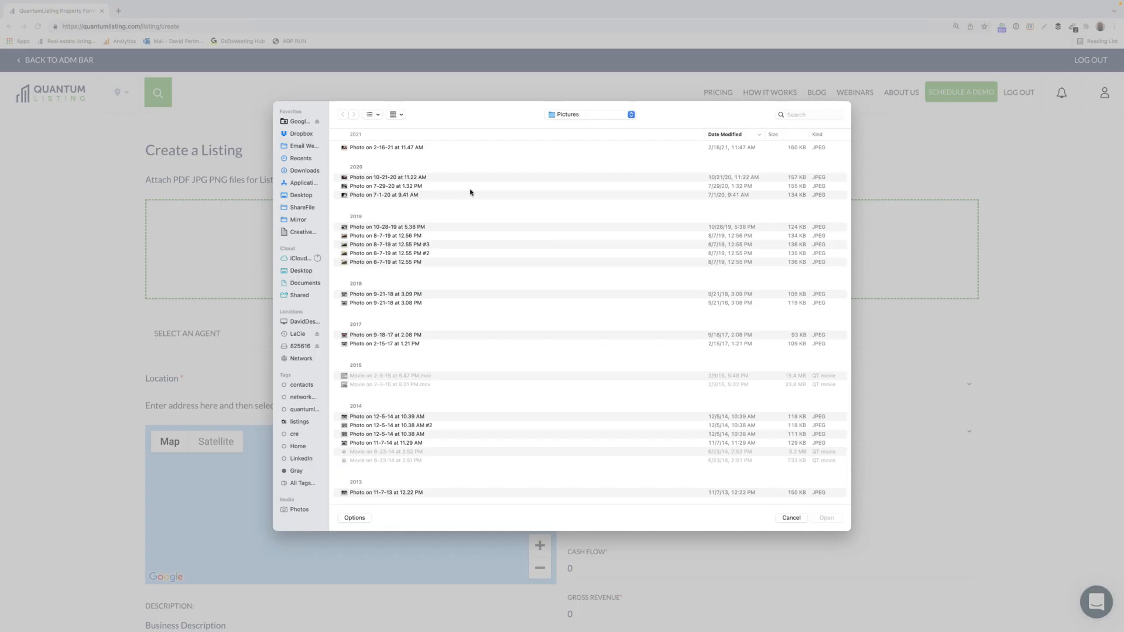
left_click(419, 147)
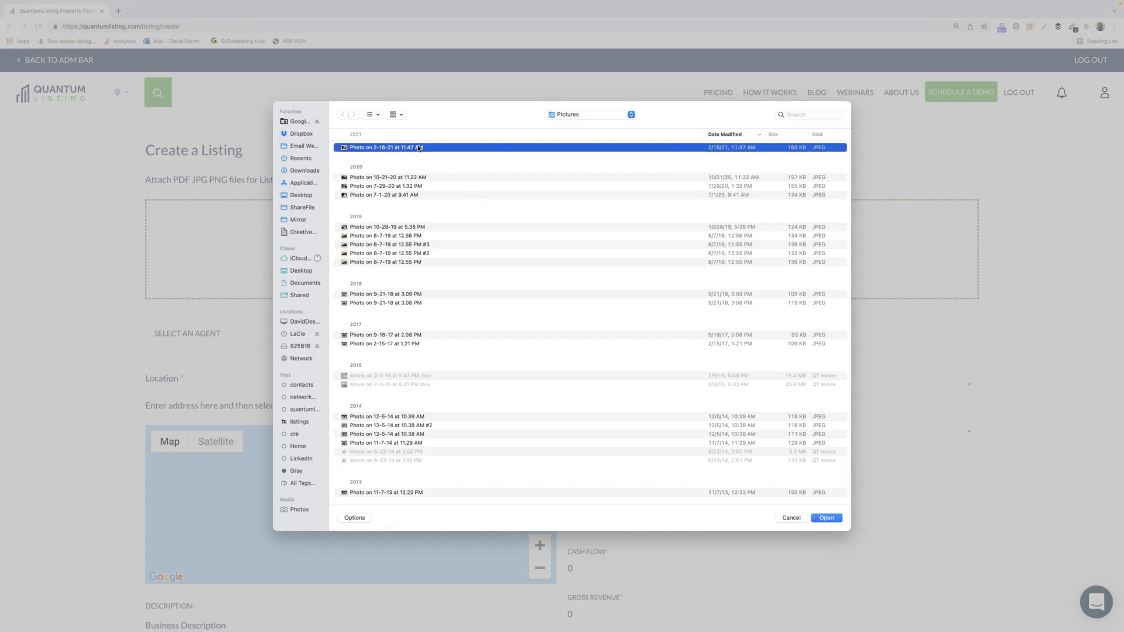
left_click(826, 519)
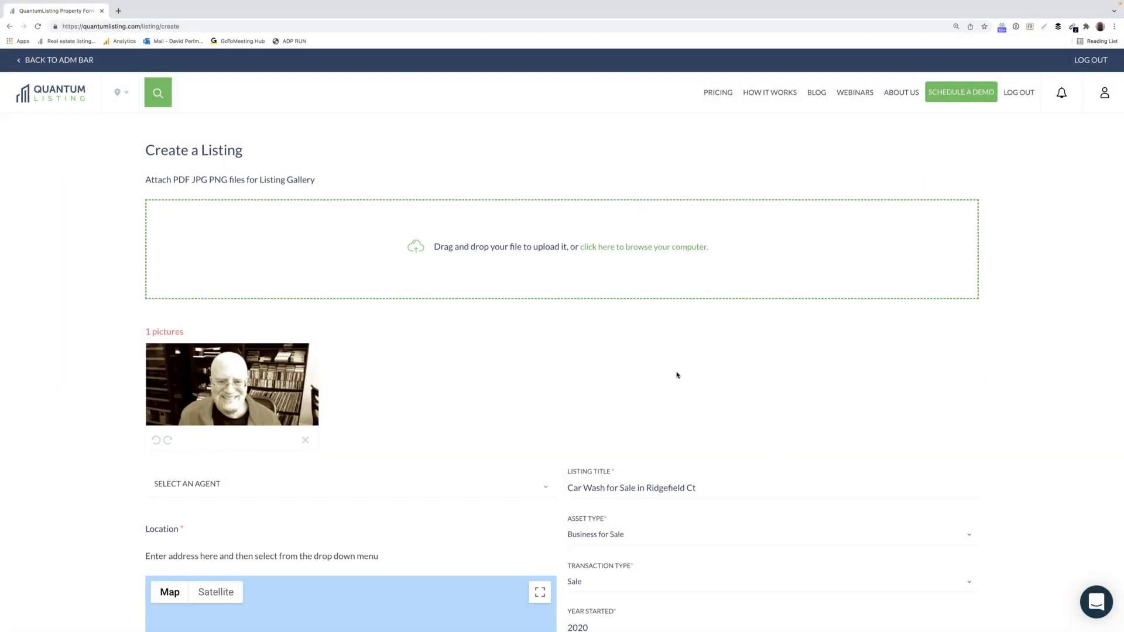
scroll(677, 375, "down", 5)
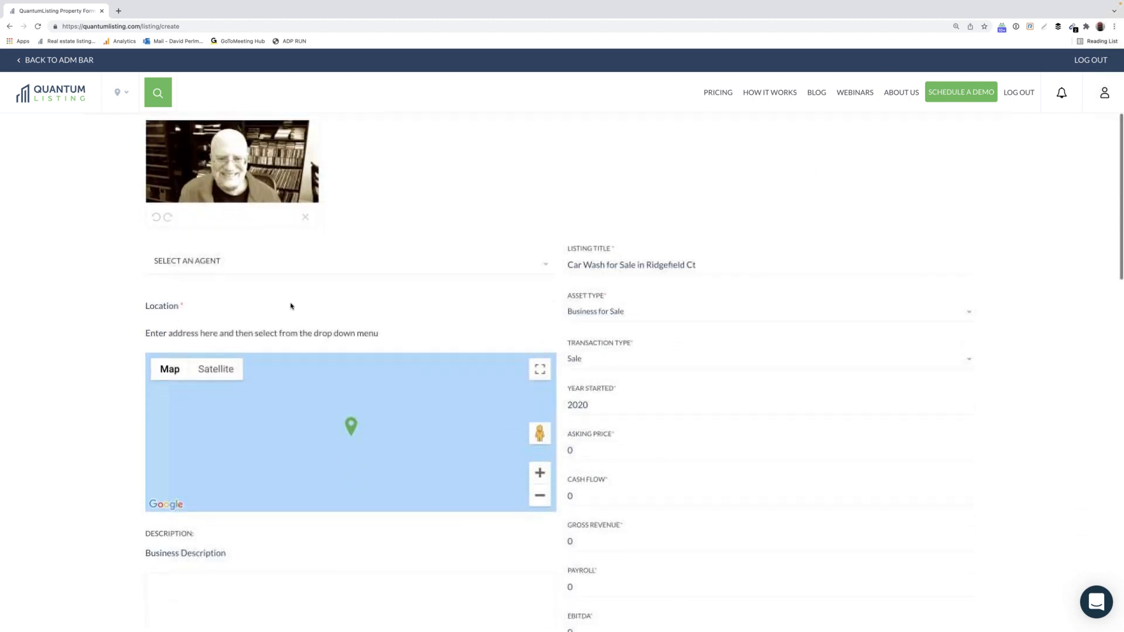
left_click(257, 327)
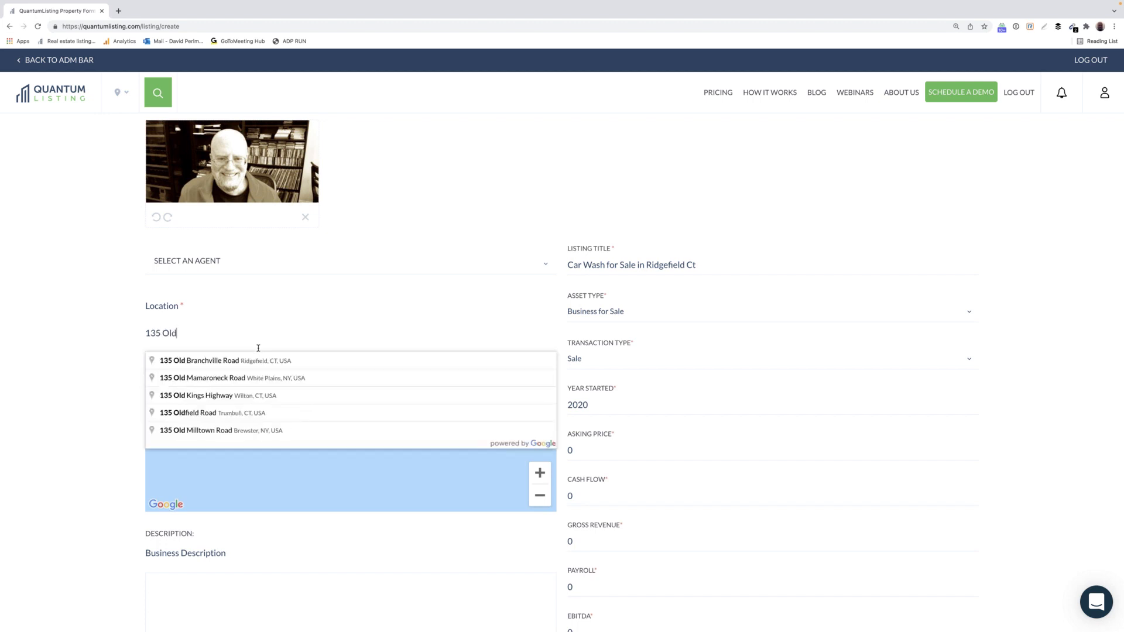
left_click(263, 360)
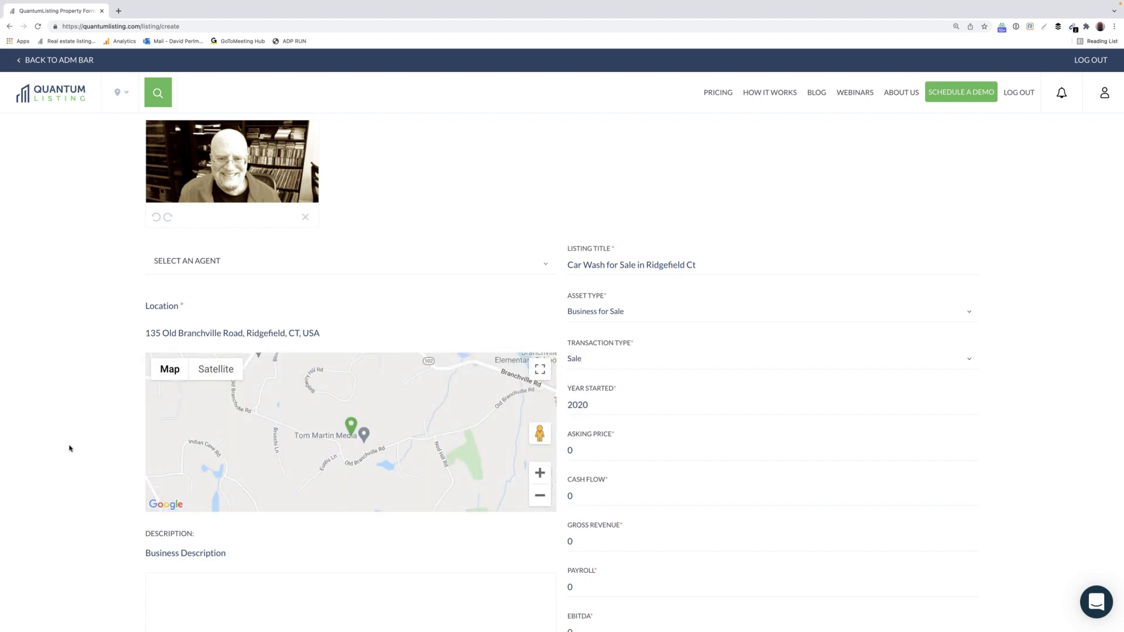
scroll(72, 450, "down", 1)
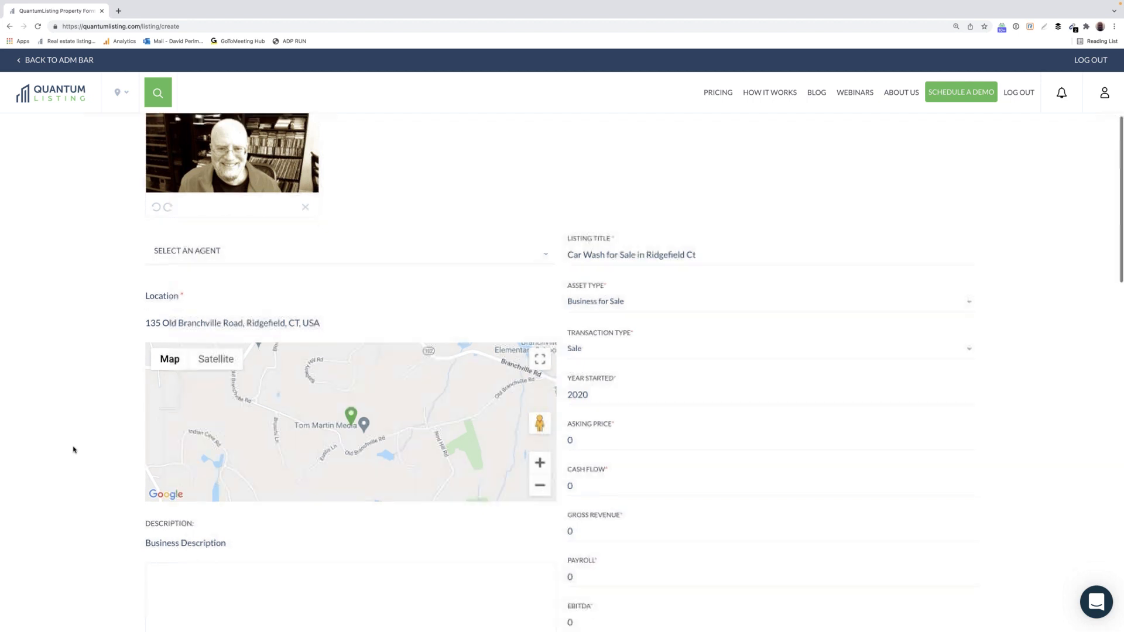
scroll(181, 486, "down", 2)
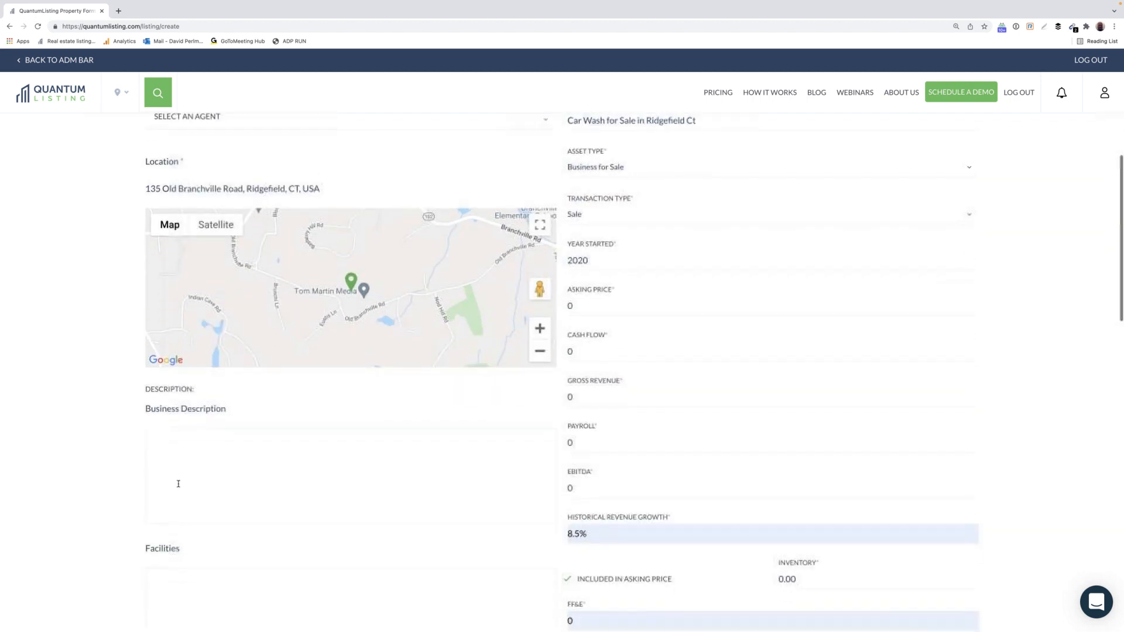
left_click(178, 478)
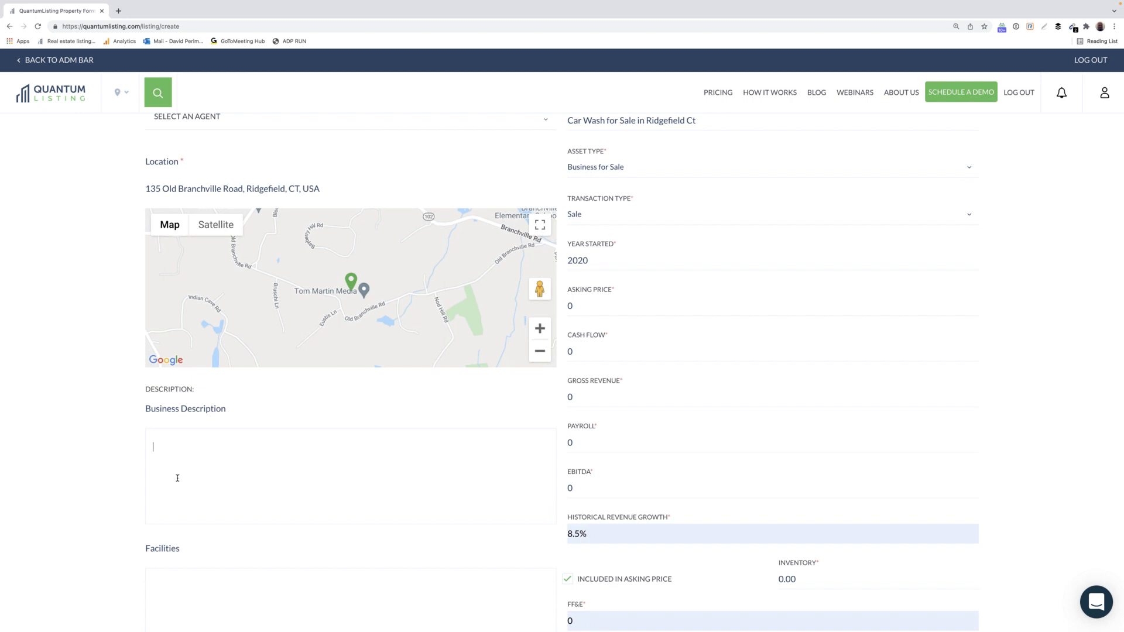
scroll(176, 474, "down", 2)
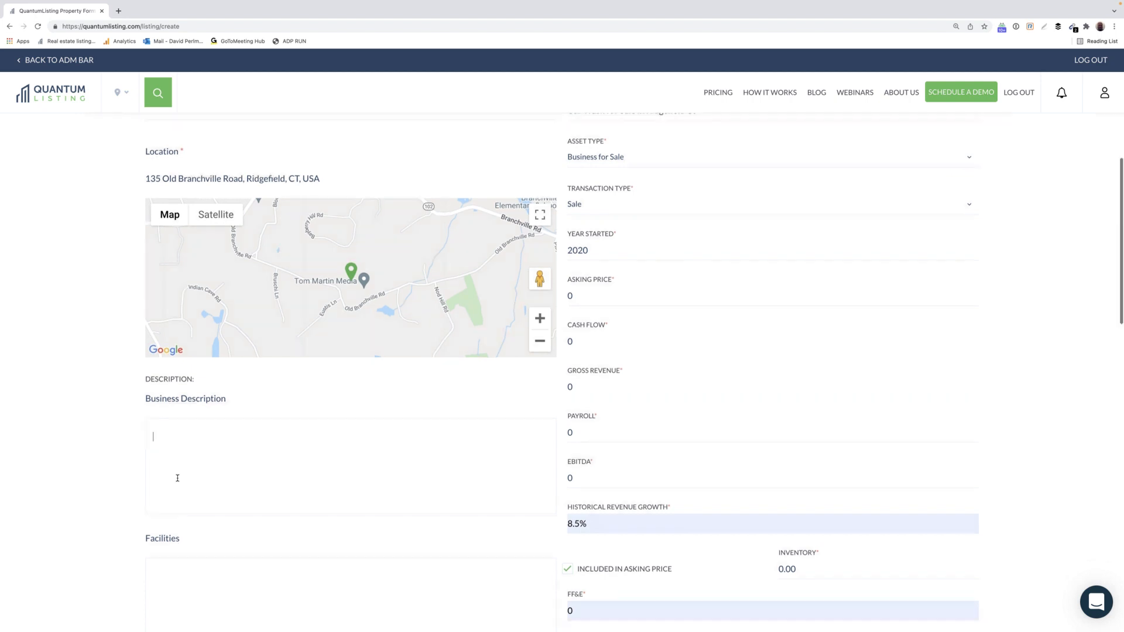
scroll(177, 472, "up", 2)
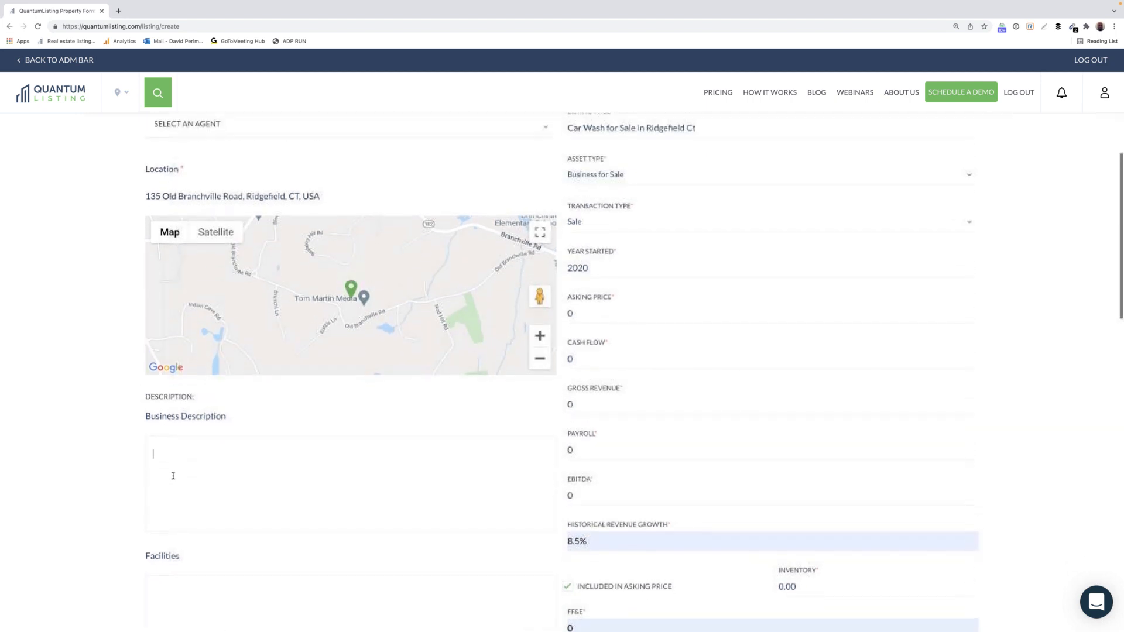
scroll(203, 454, "down", 4)
left_click(201, 465)
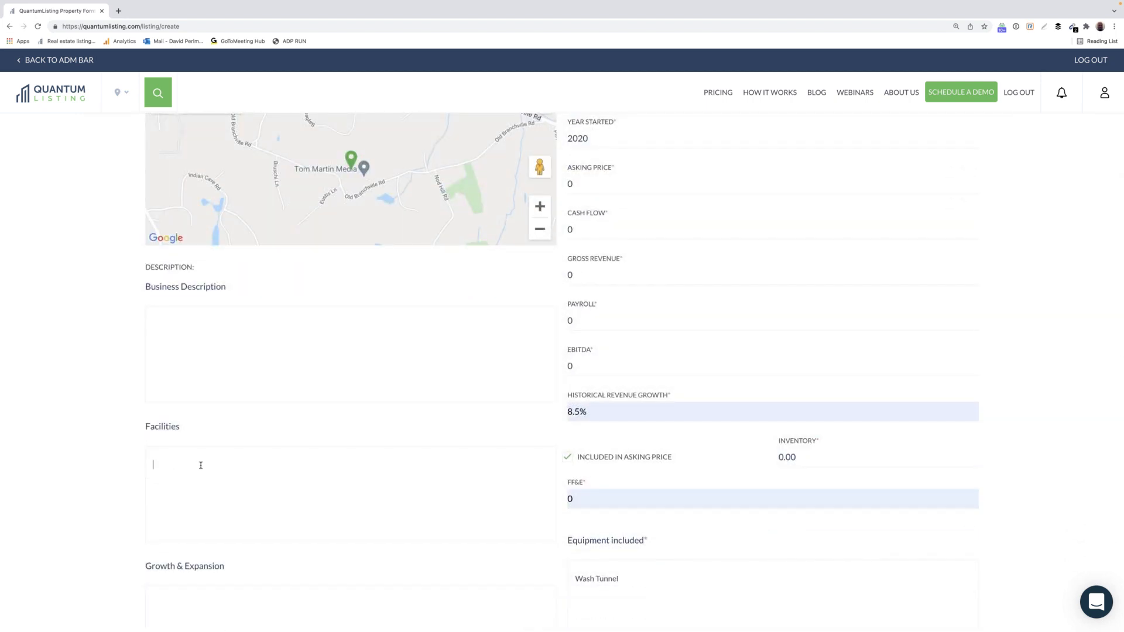
scroll(201, 465, "down", 2)
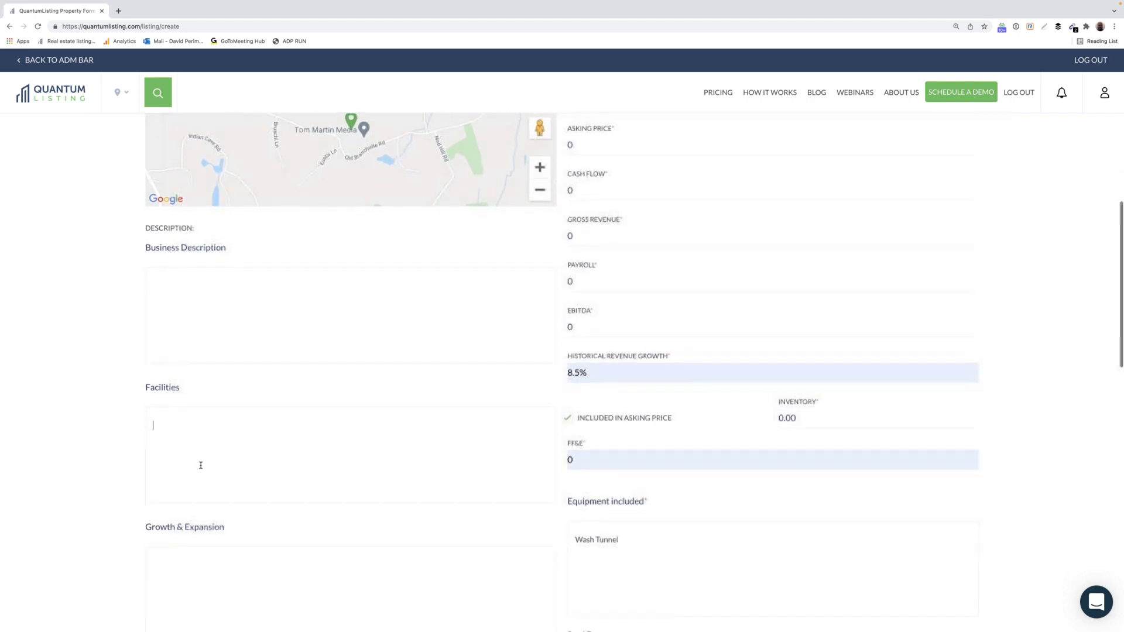
scroll(201, 465, "down", 2)
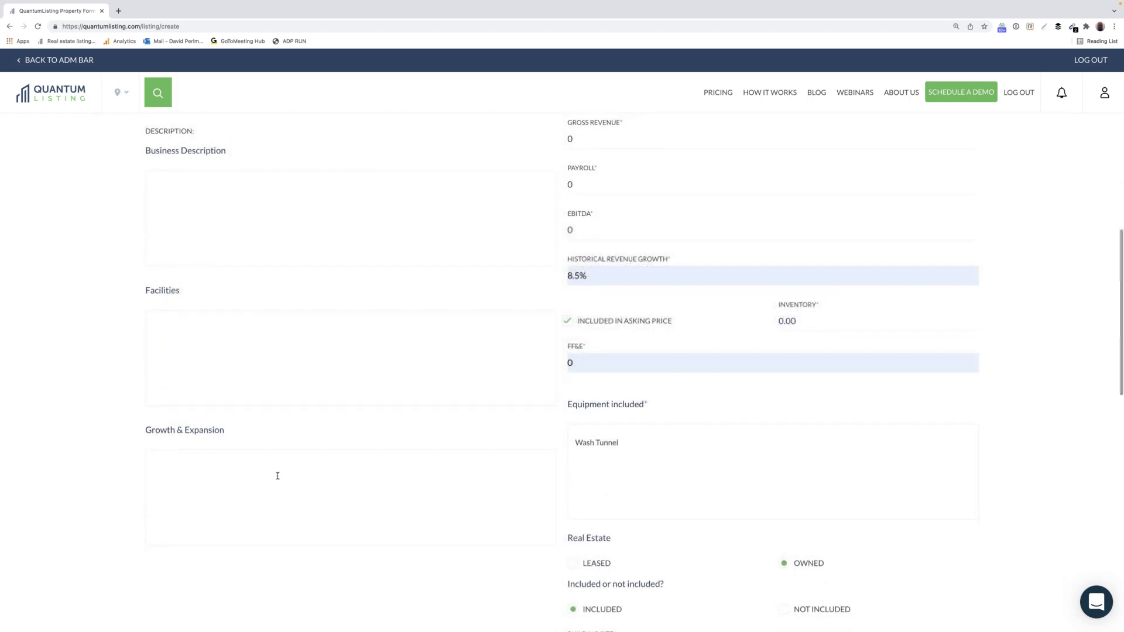
scroll(278, 476, "down", 2)
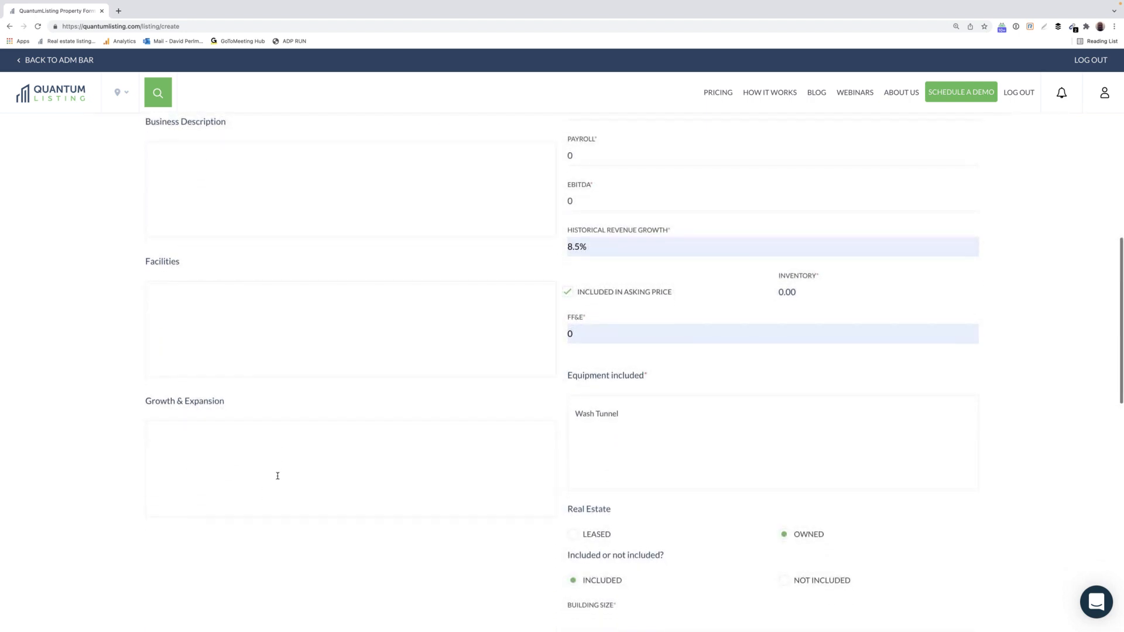
scroll(277, 479, "down", 8)
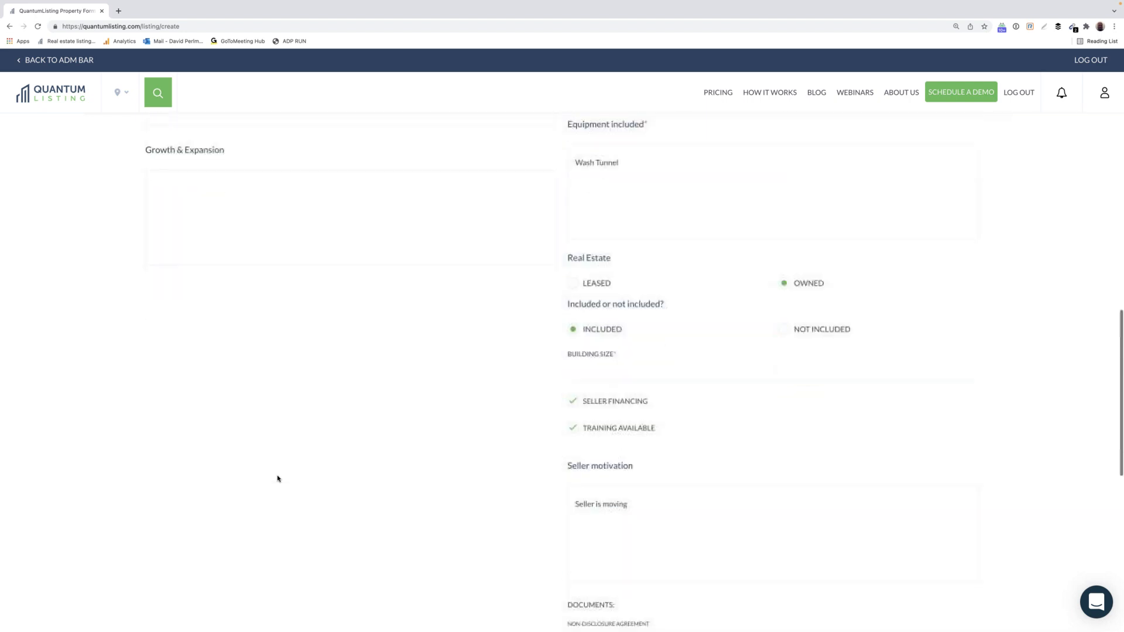
scroll(277, 479, "up", 20)
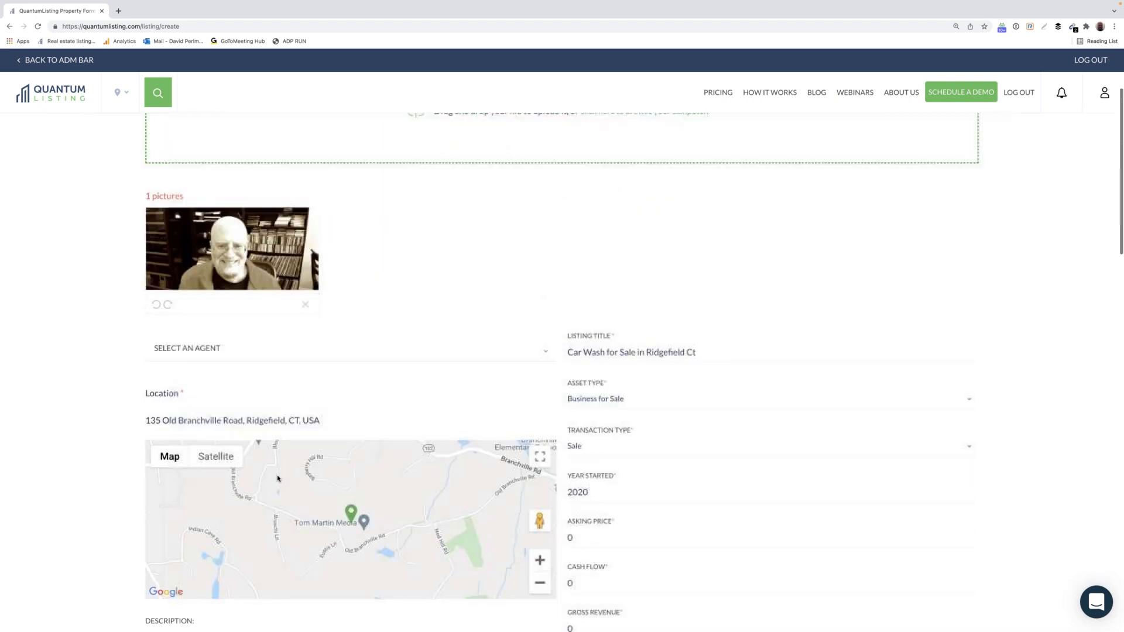
scroll(487, 367, "up", 1)
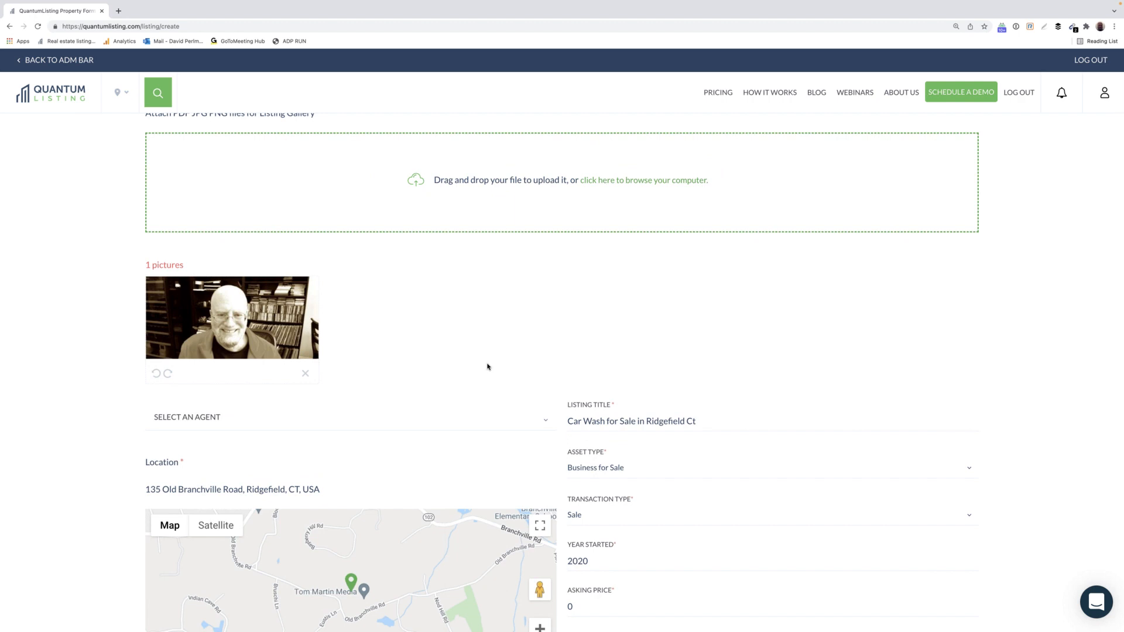
scroll(487, 367, "down", 1)
scroll(488, 367, "down", 3)
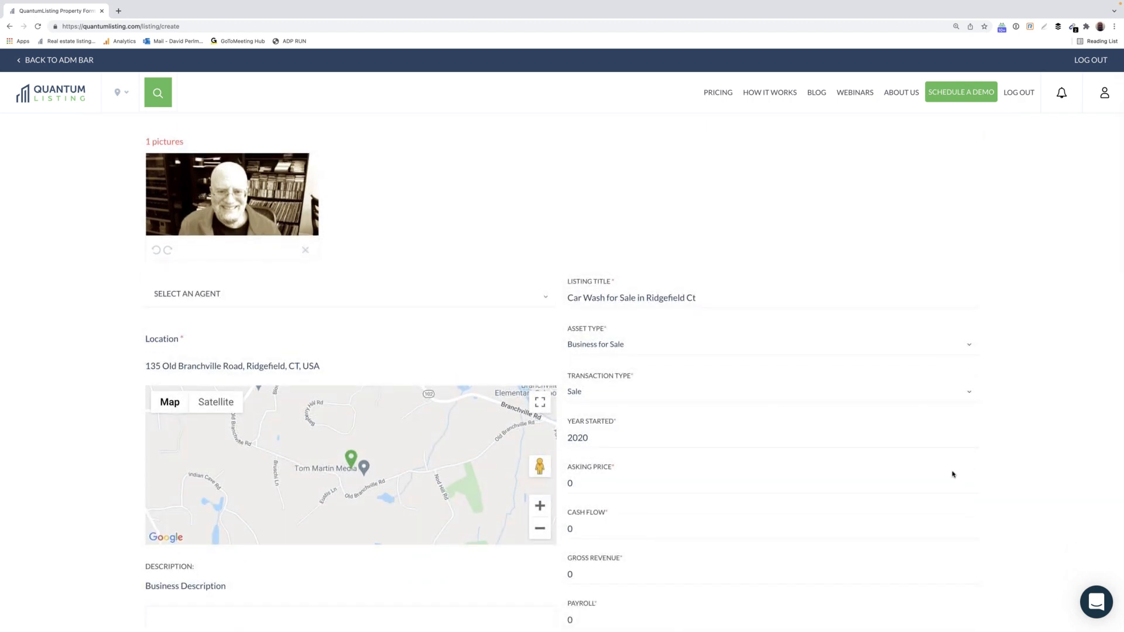
scroll(953, 474, "down", 3)
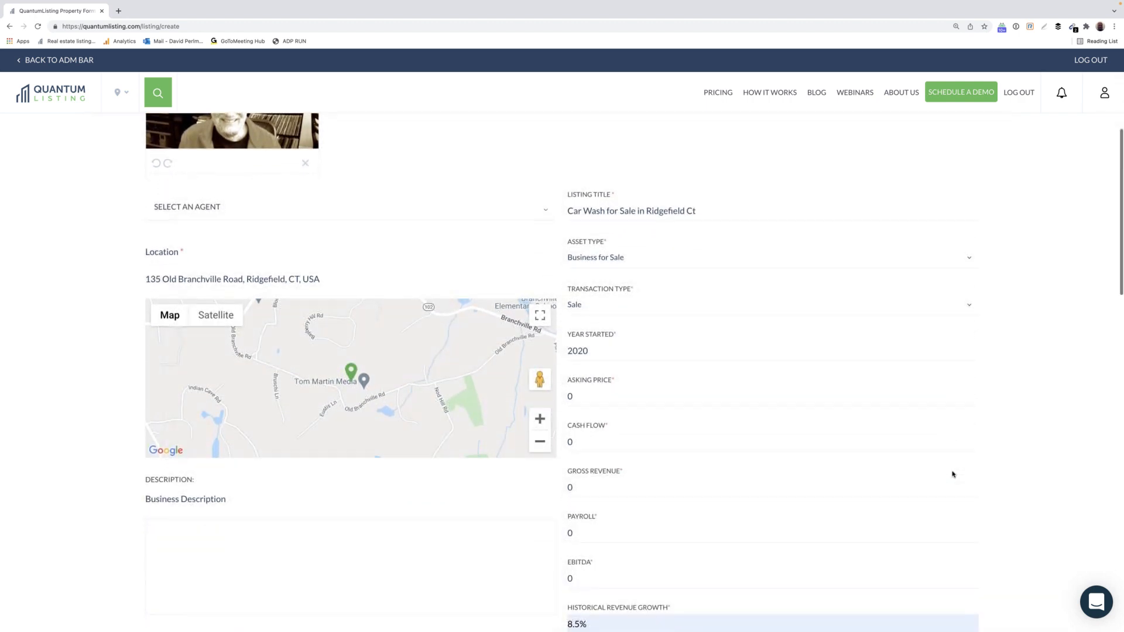
scroll(952, 474, "up", 6)
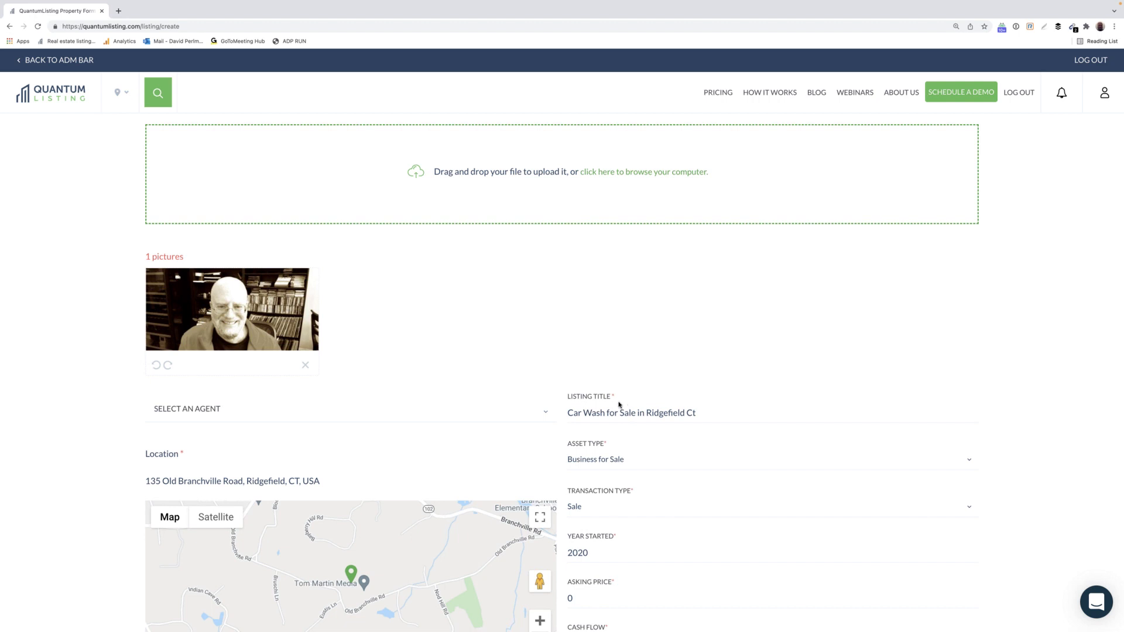
scroll(655, 472, "down", 2)
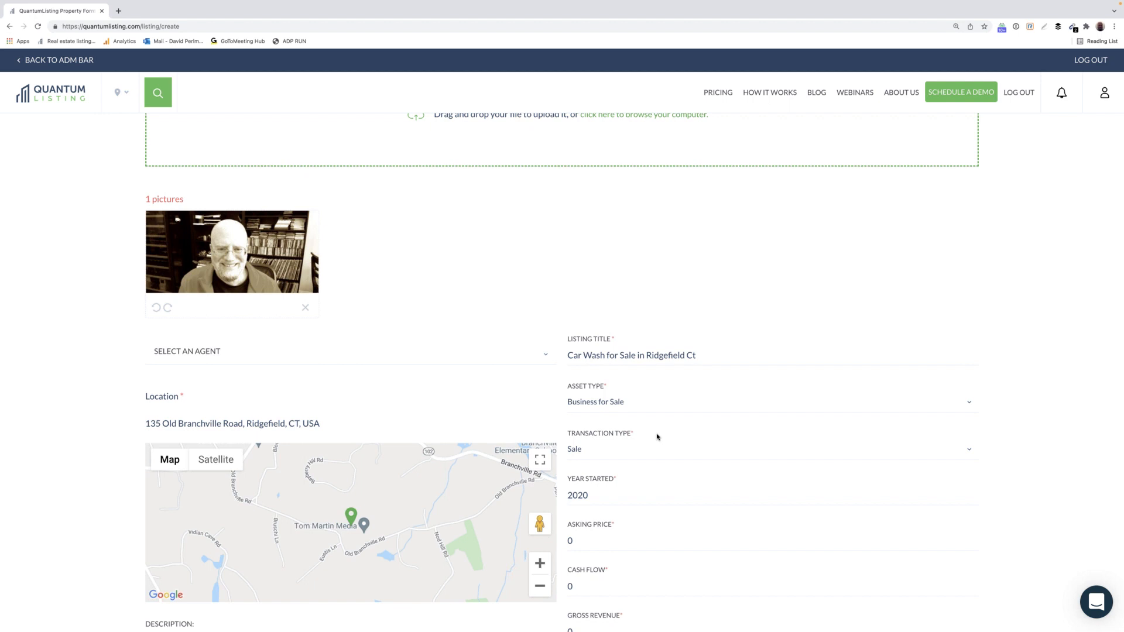
scroll(657, 437, "down", 3)
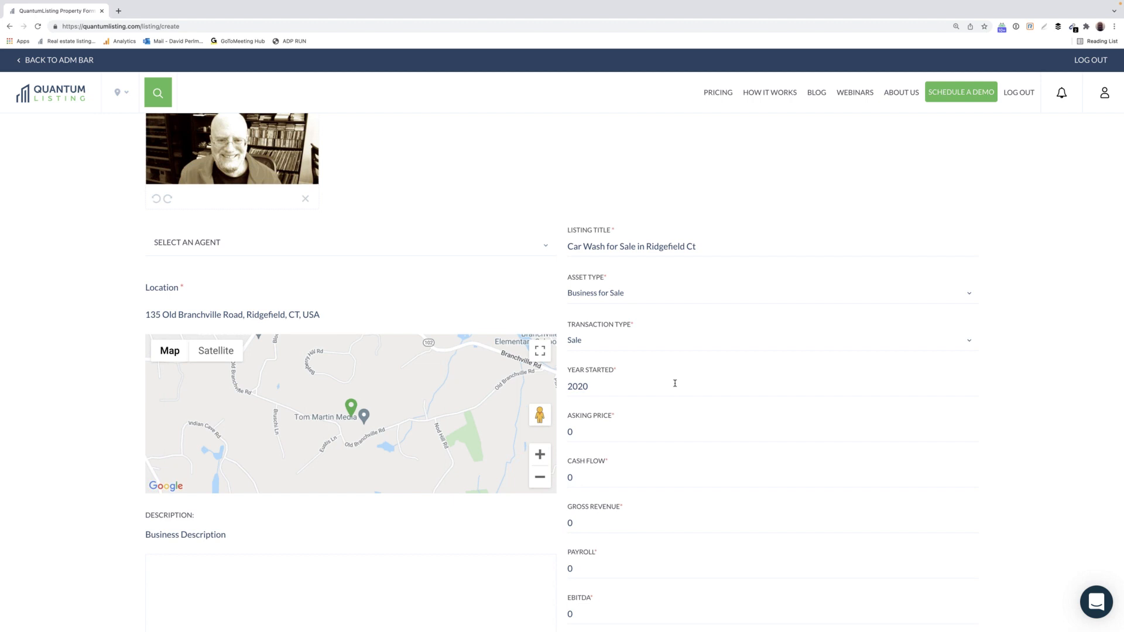
scroll(676, 384, "down", 2)
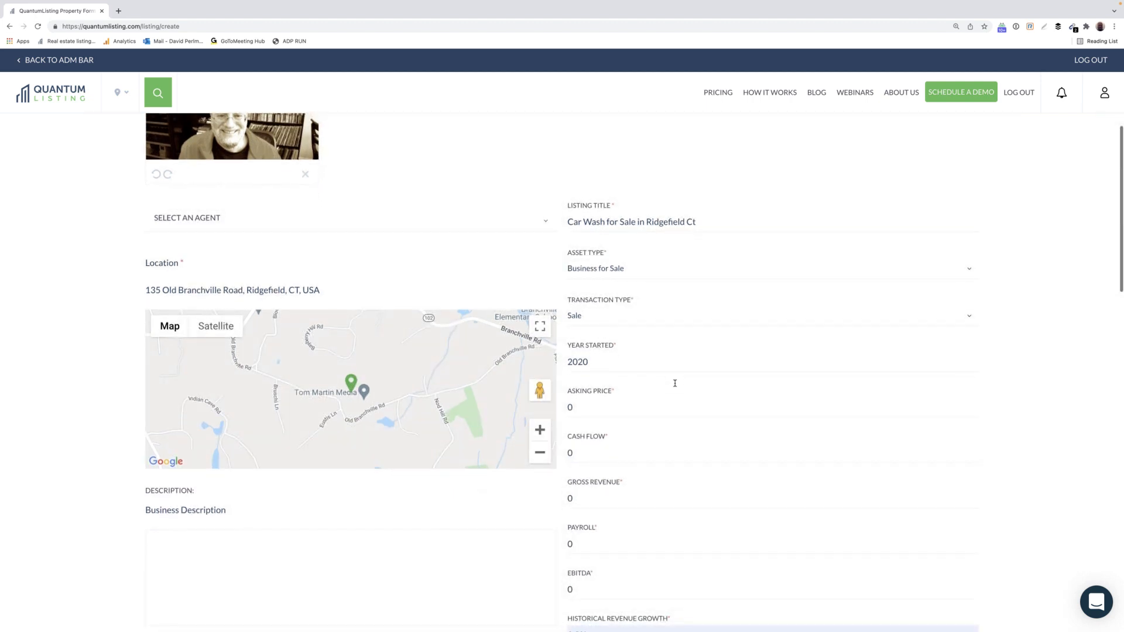
scroll(675, 383, "down", 3)
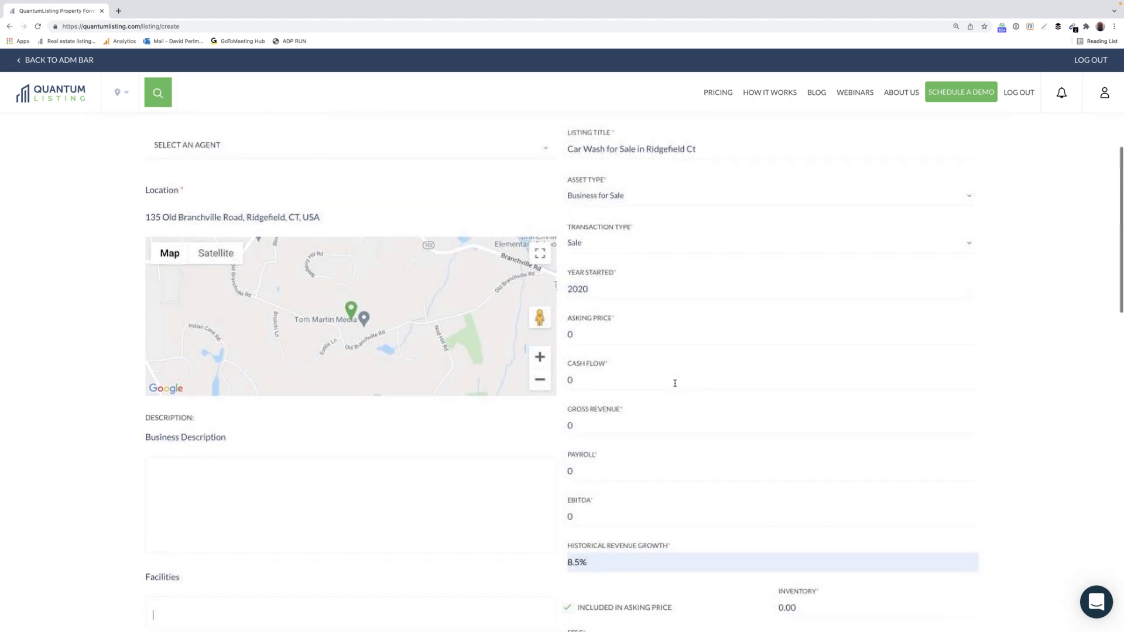
scroll(675, 384, "down", 1)
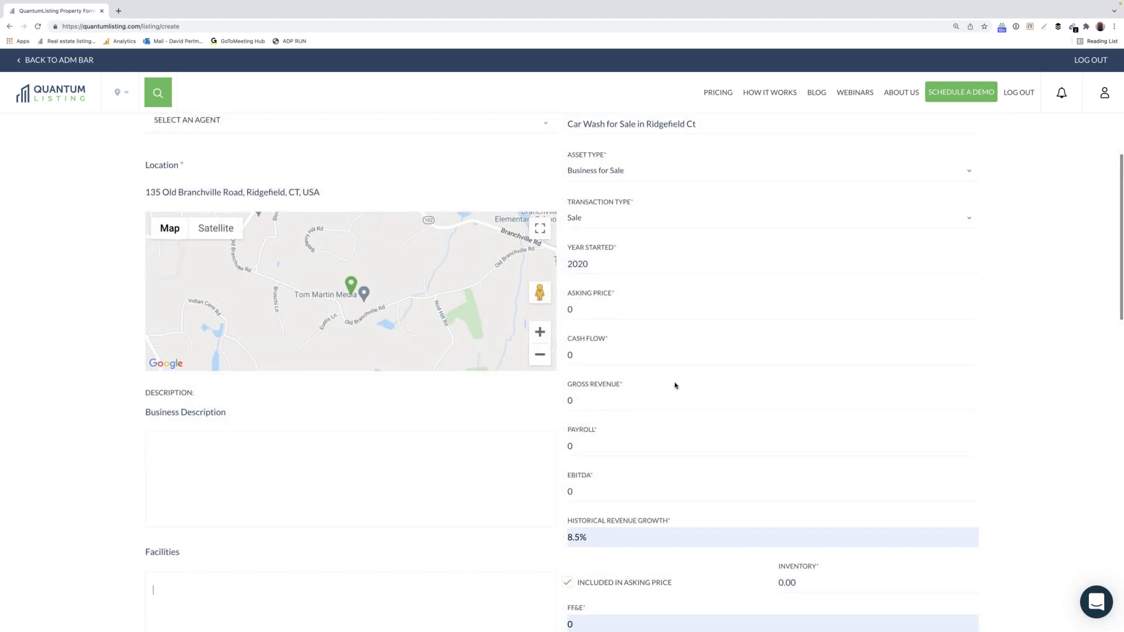
scroll(671, 475, "down", 1)
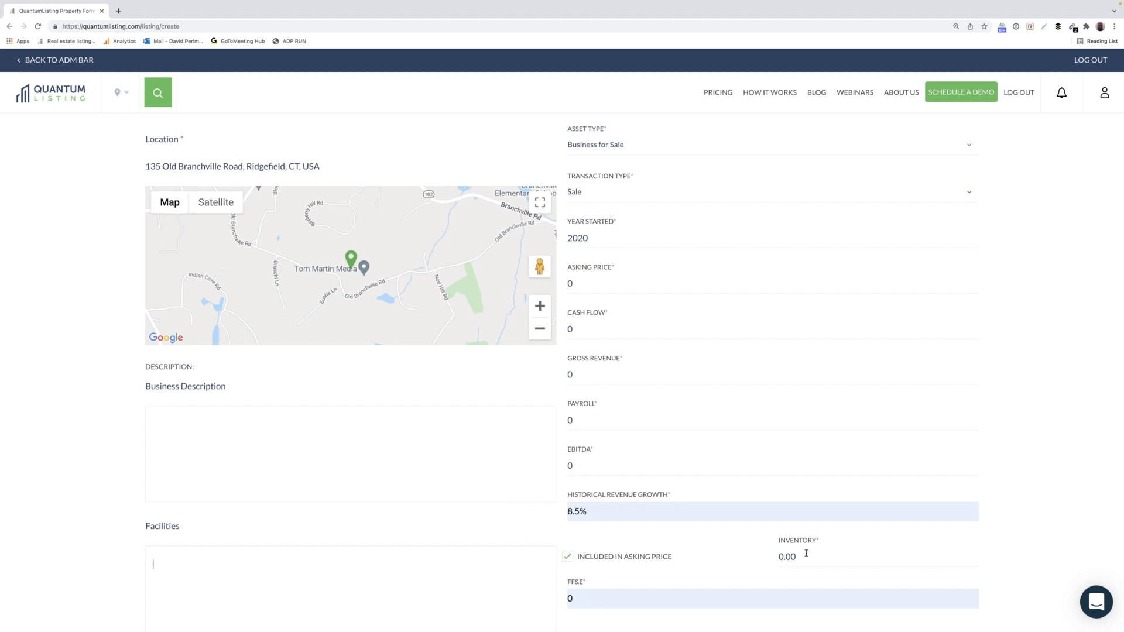
scroll(806, 553, "down", 3)
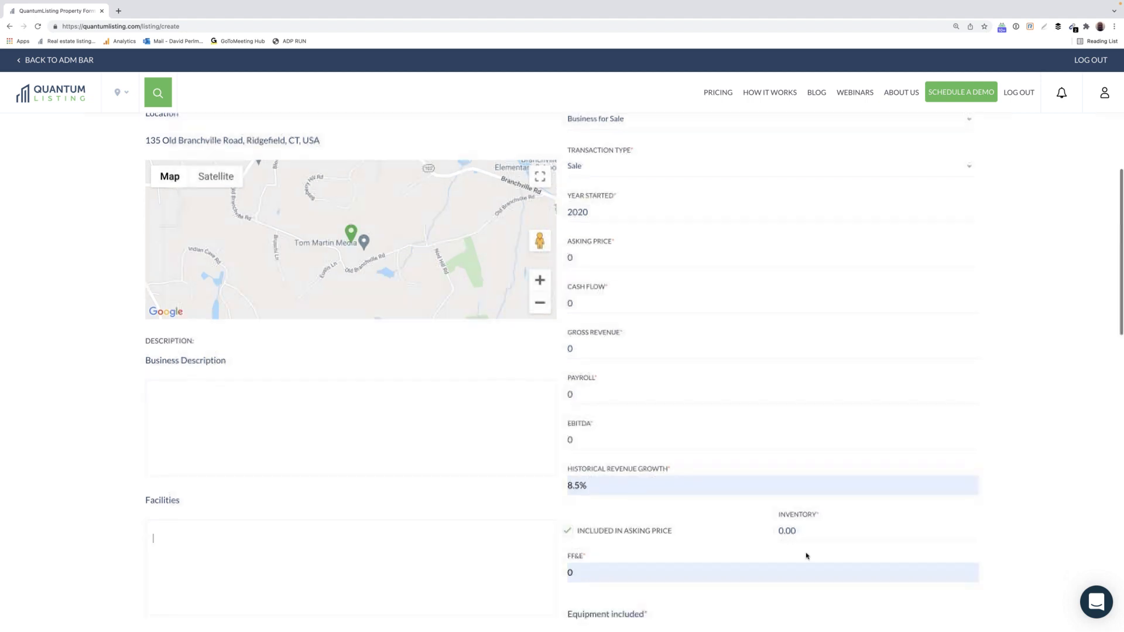
scroll(807, 553, "down", 2)
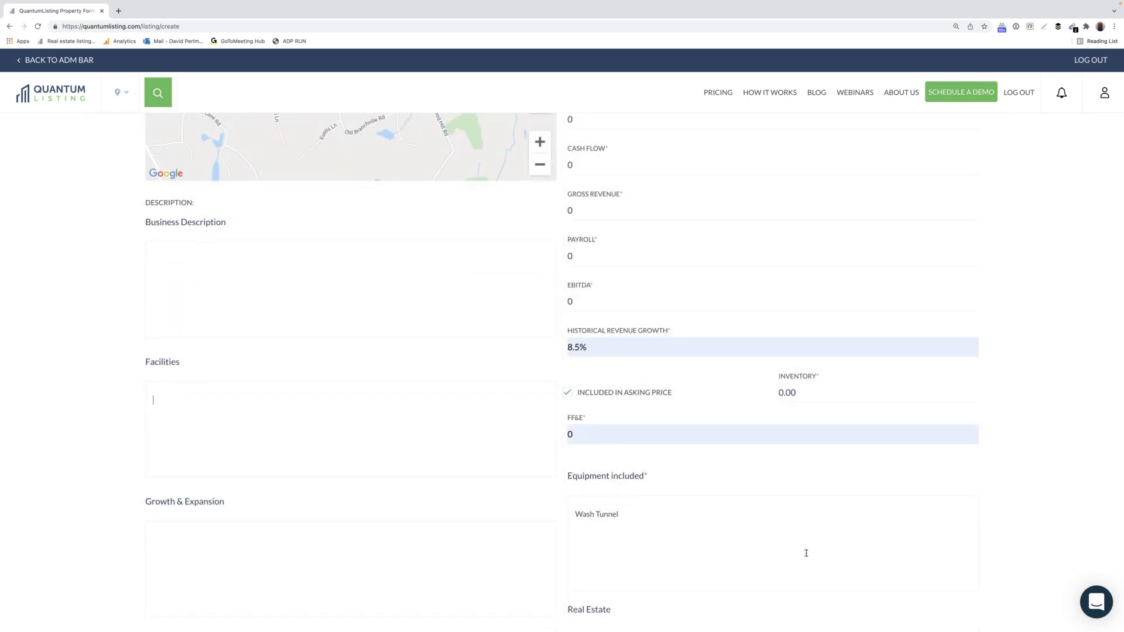
scroll(715, 491, "down", 2)
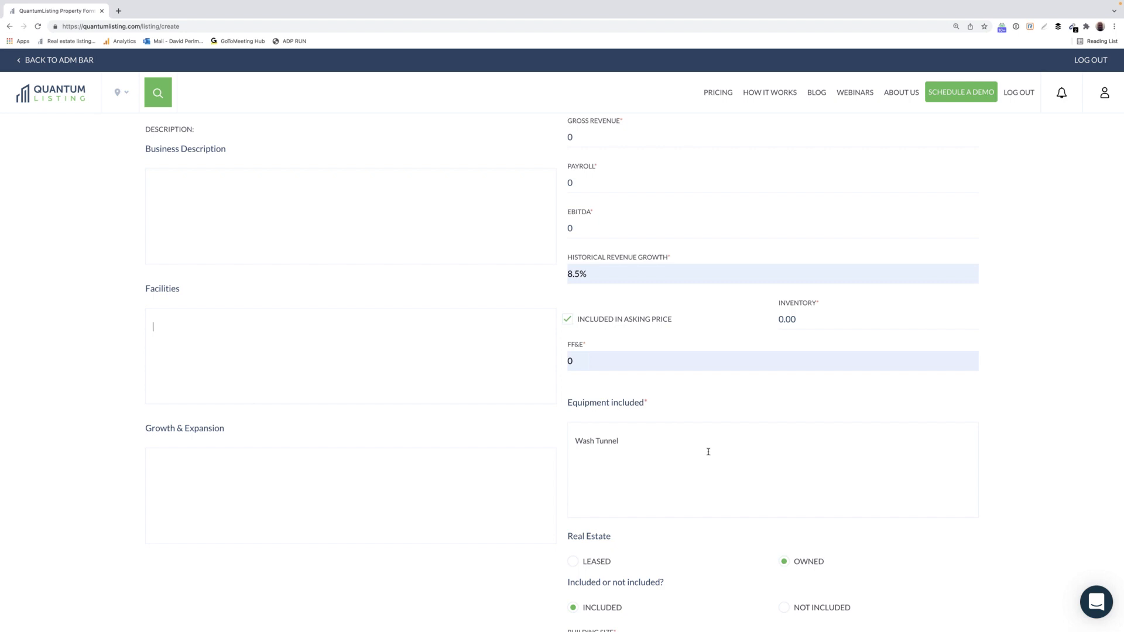
scroll(708, 451, "down", 5)
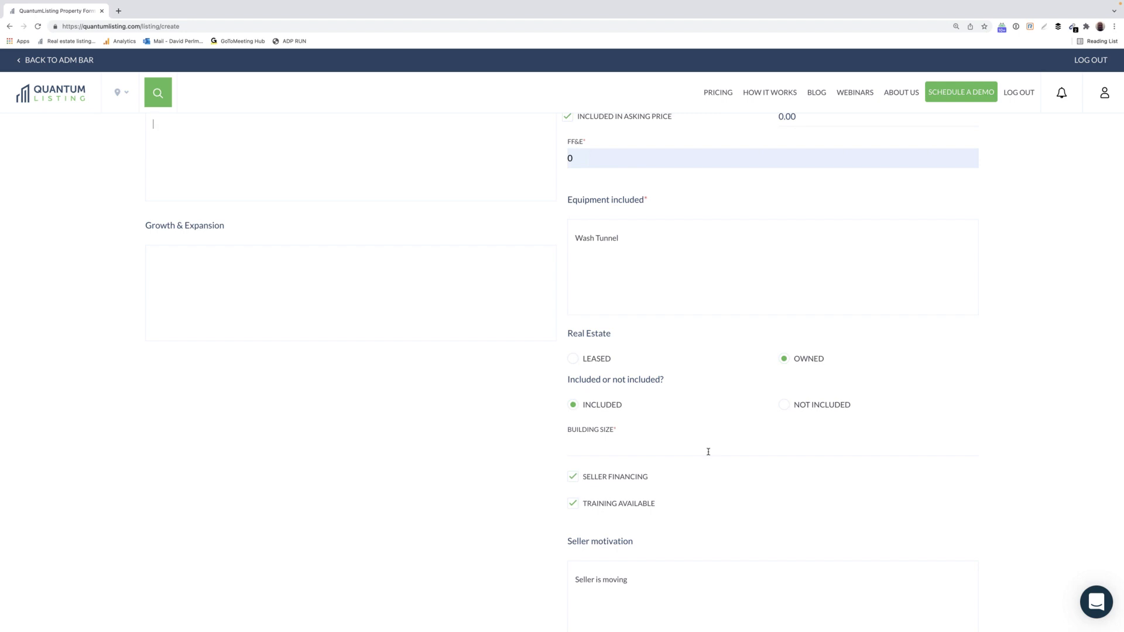
scroll(709, 452, "up", 5)
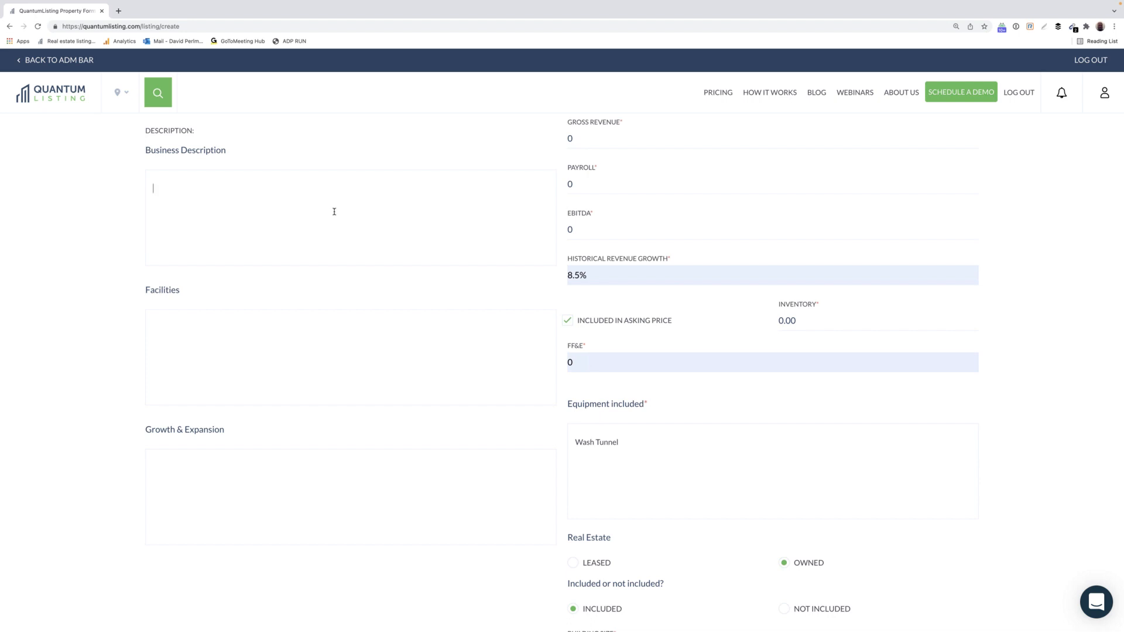
scroll(334, 212, "down", 6)
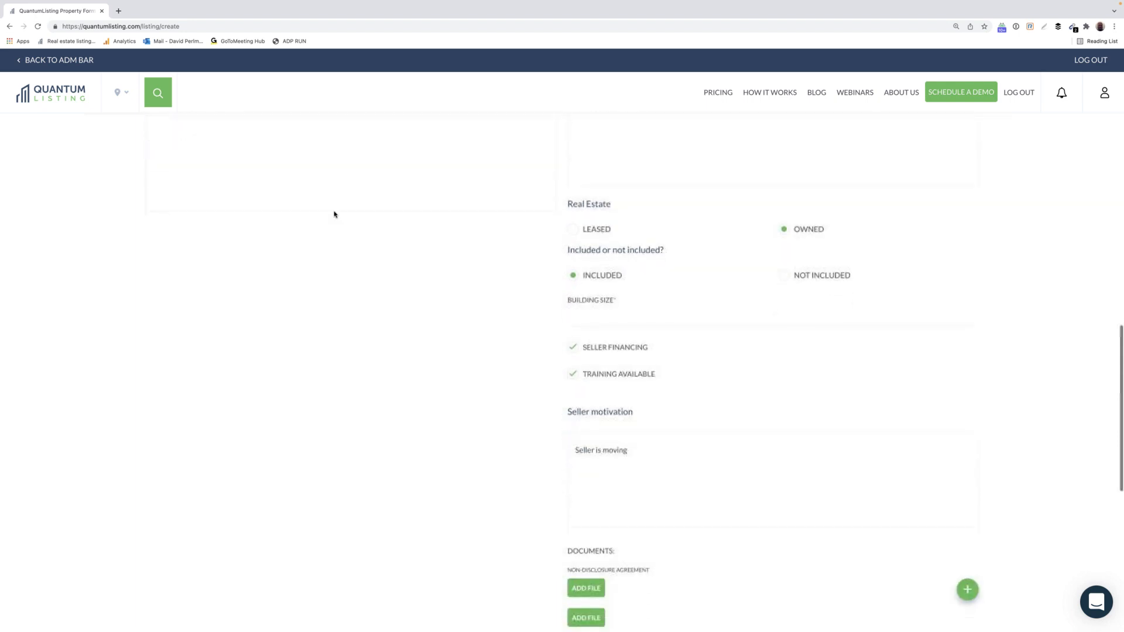
scroll(335, 214, "down", 3)
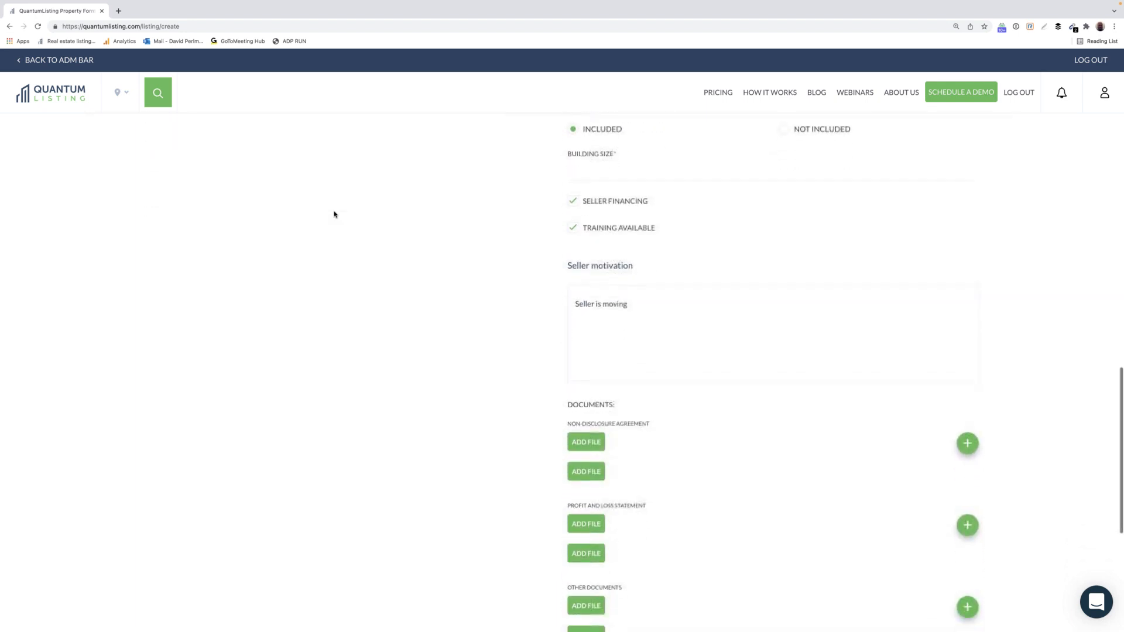
scroll(335, 214, "down", 1)
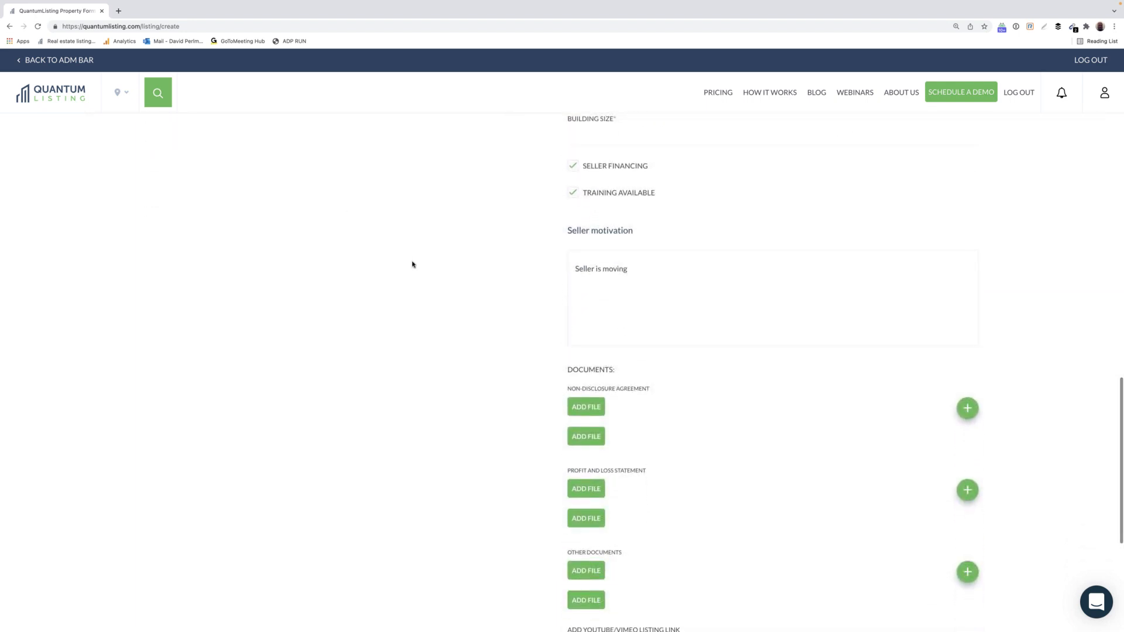
scroll(413, 264, "down", 5)
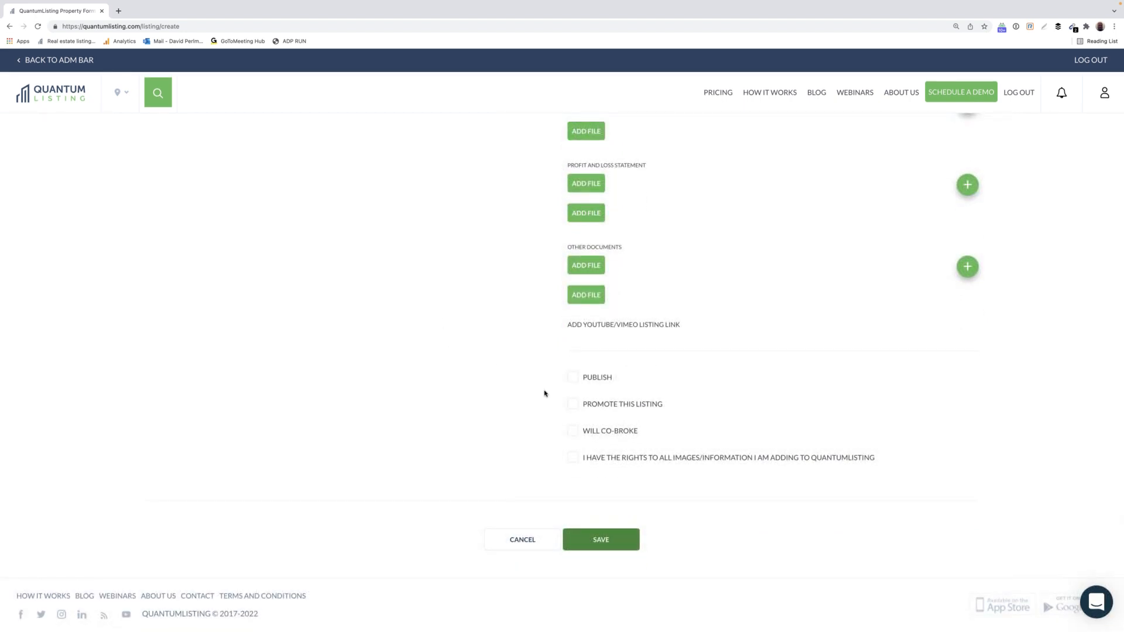
Tick I Have the Rights, Promote This Listing and Will Co-Broke, then attempt to save the listing.
left_click(573, 375)
left_click(575, 406)
left_click(575, 433)
left_click(612, 540)
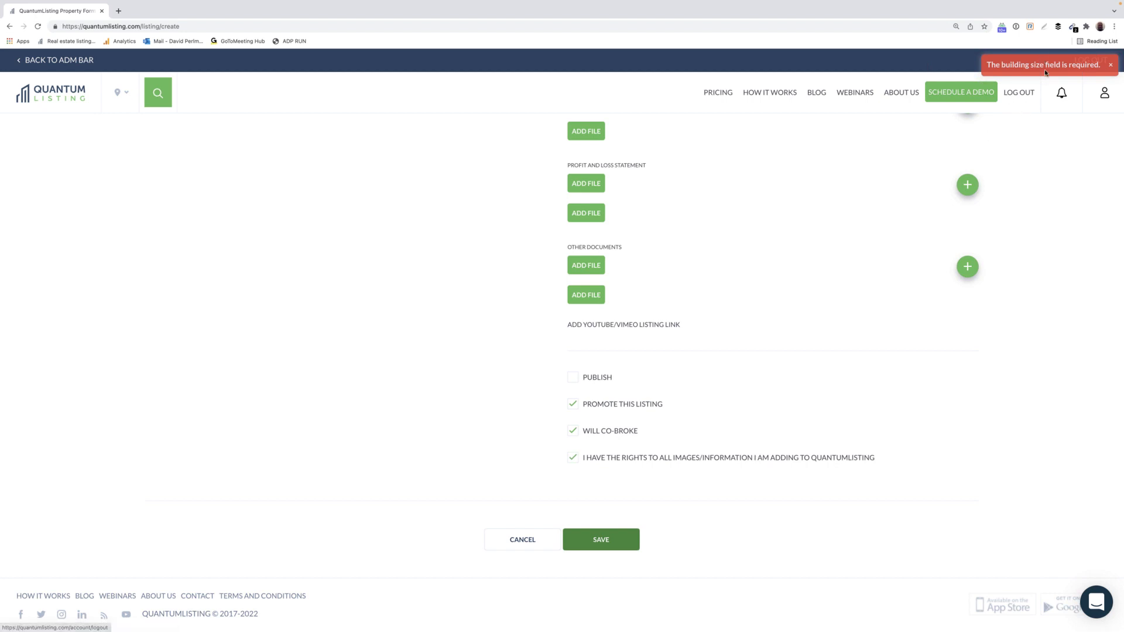
Fill the required Building Size field with 30000 from the autofill suggestion.
scroll(827, 262, "up", 15)
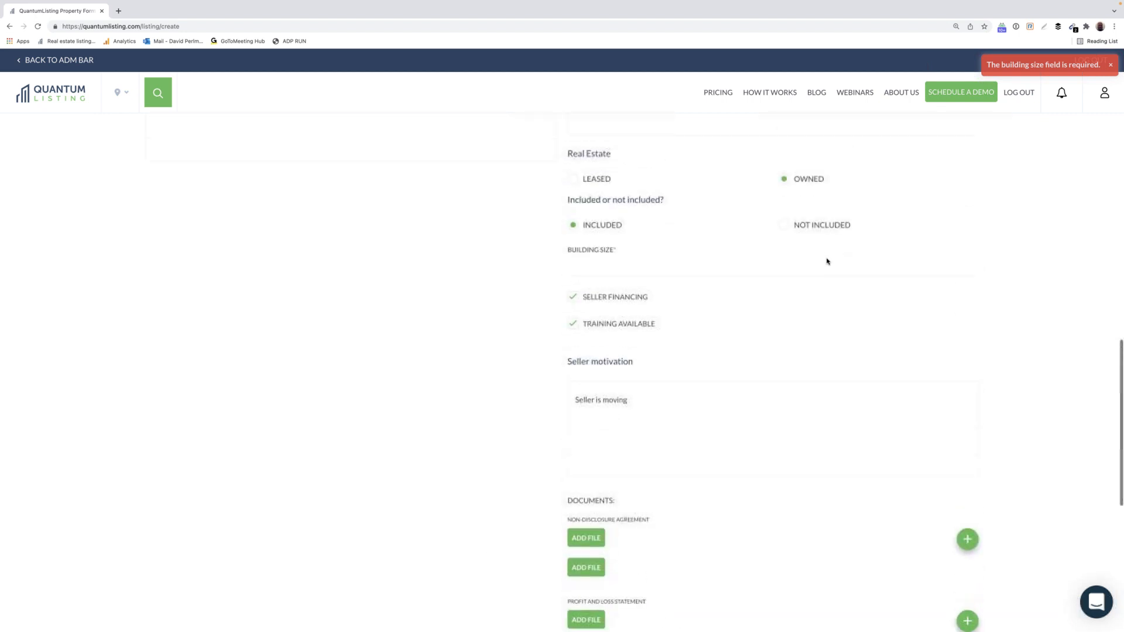
scroll(827, 261, "up", 5)
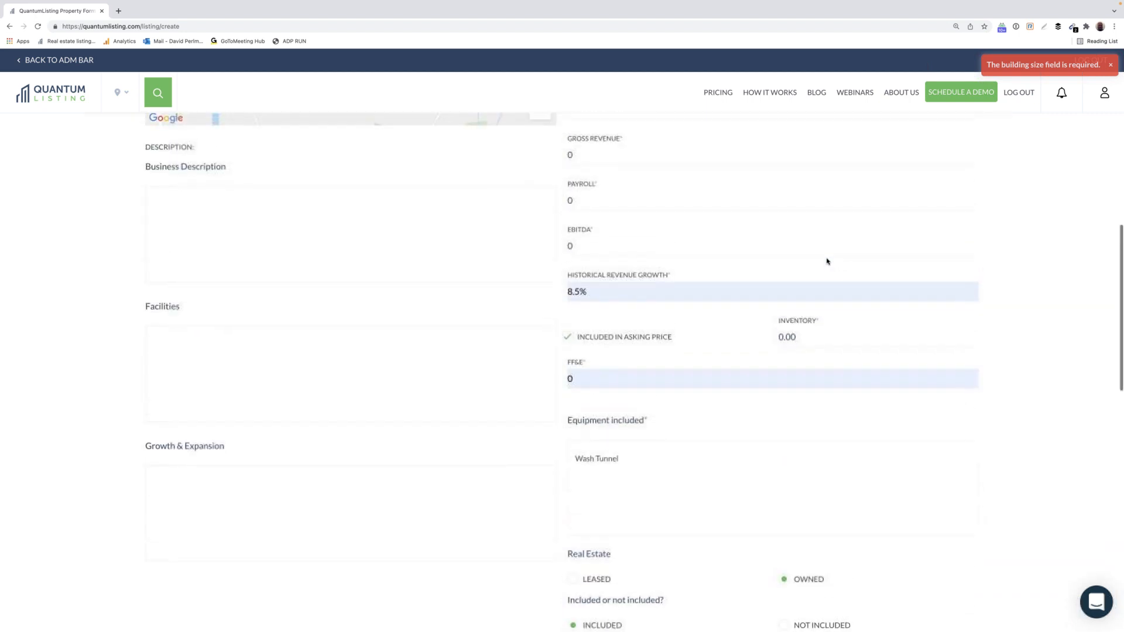
scroll(828, 261, "up", 3)
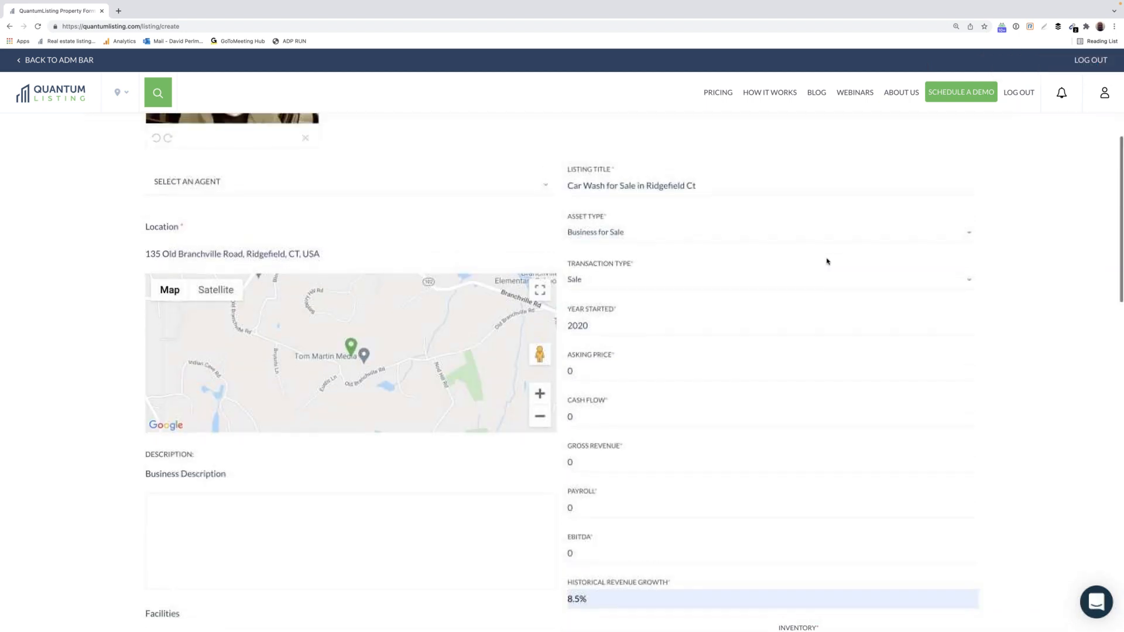
scroll(827, 261, "down", 1)
scroll(828, 261, "down", 4)
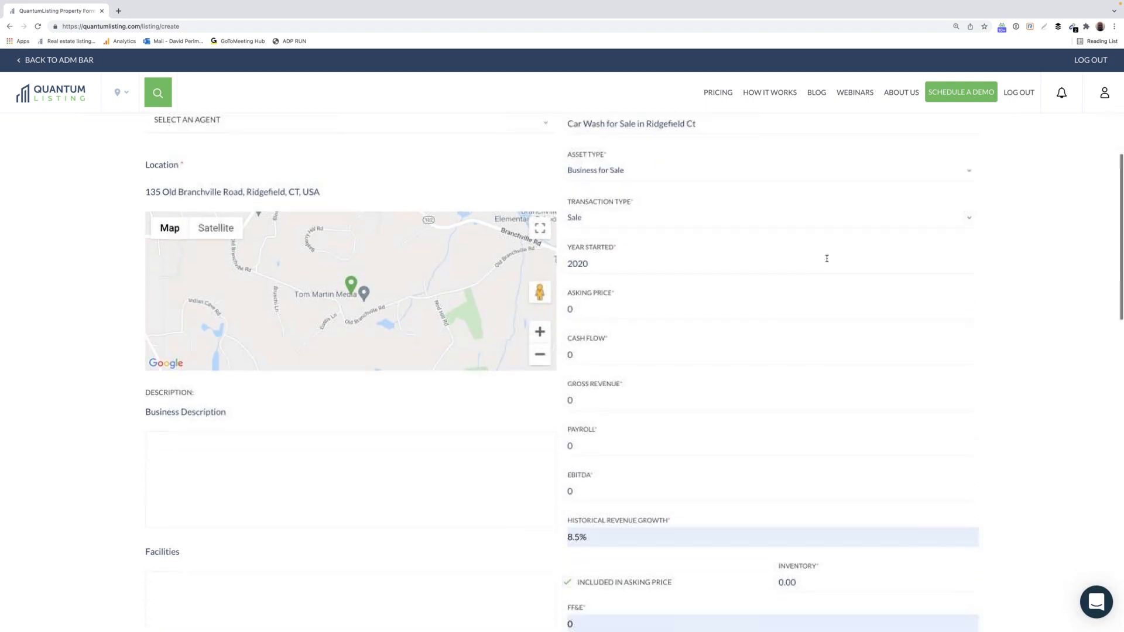
scroll(827, 258, "down", 6)
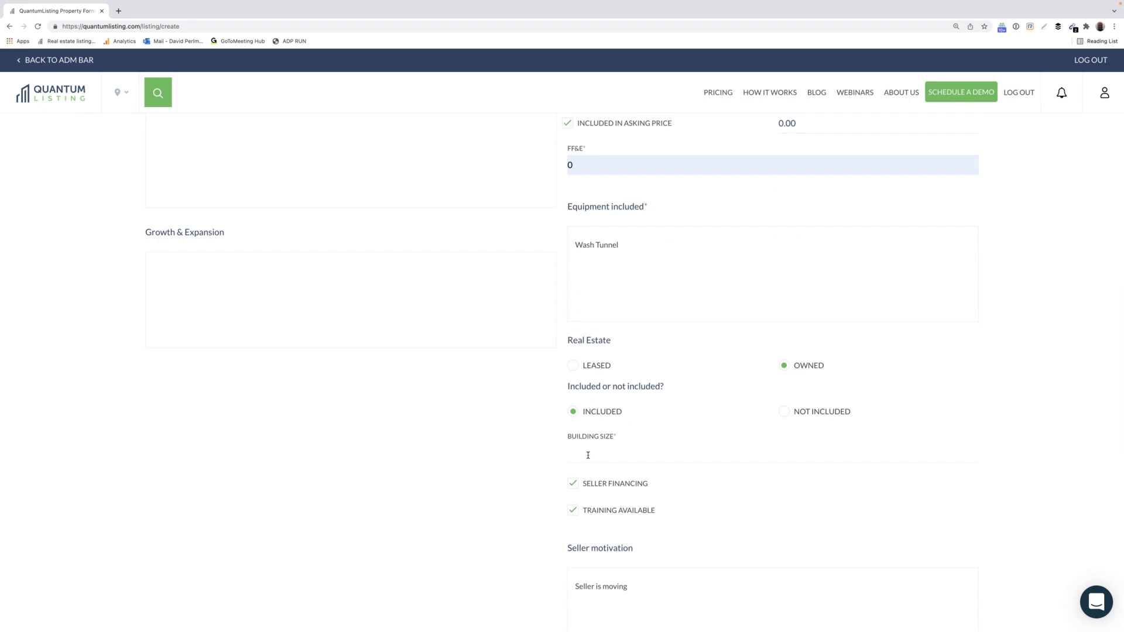
left_click(588, 455)
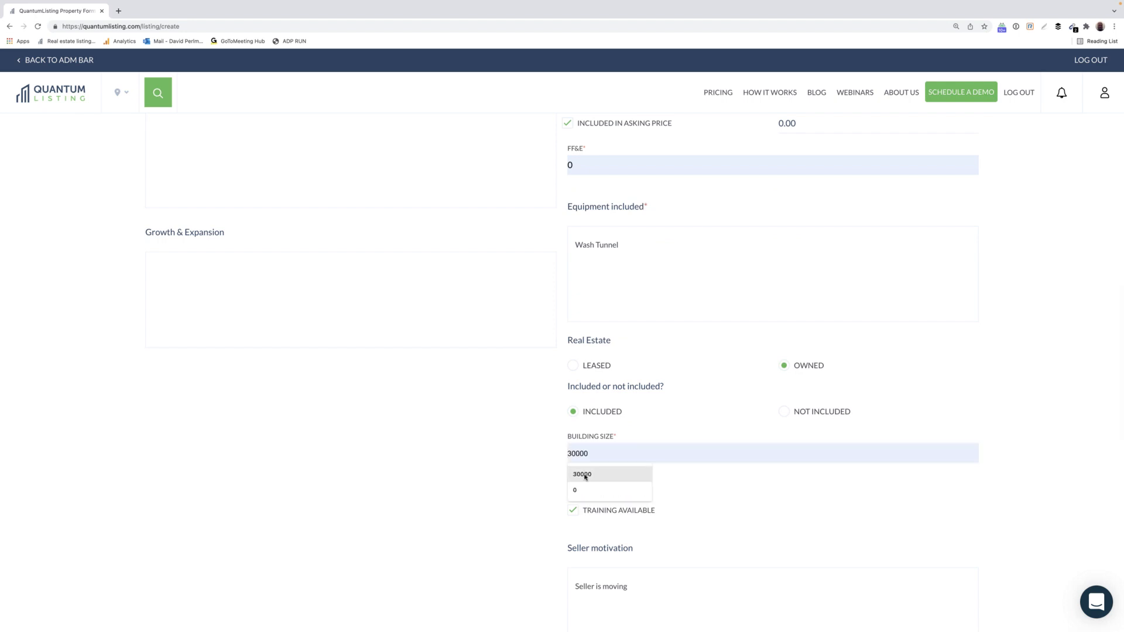
left_click(585, 474)
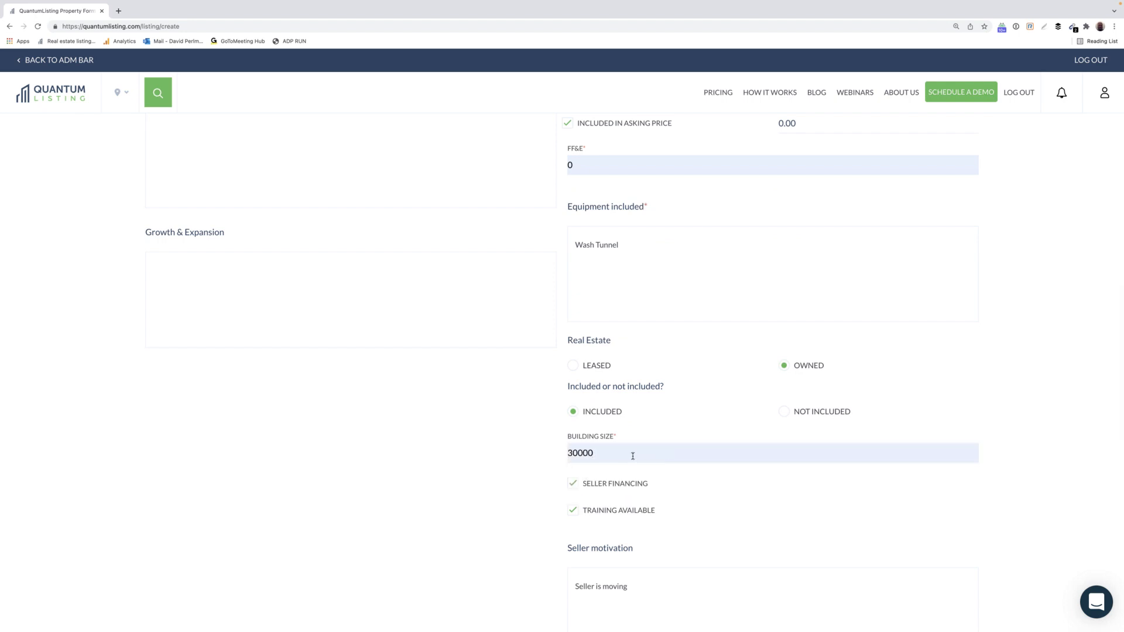
scroll(692, 459, "down", 3)
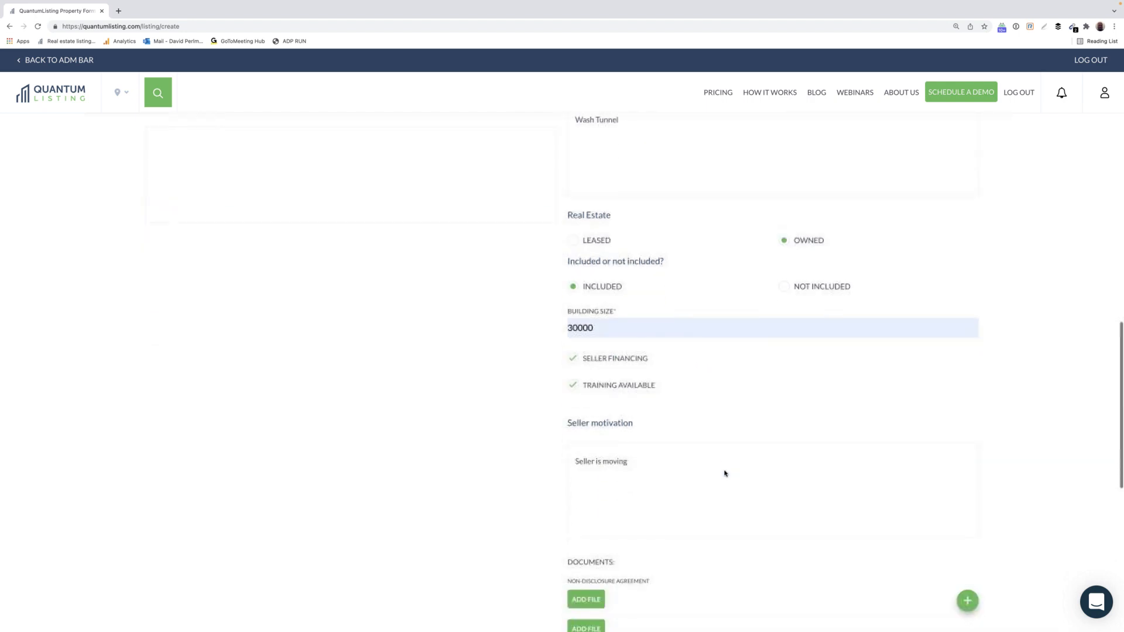
scroll(724, 471, "down", 8)
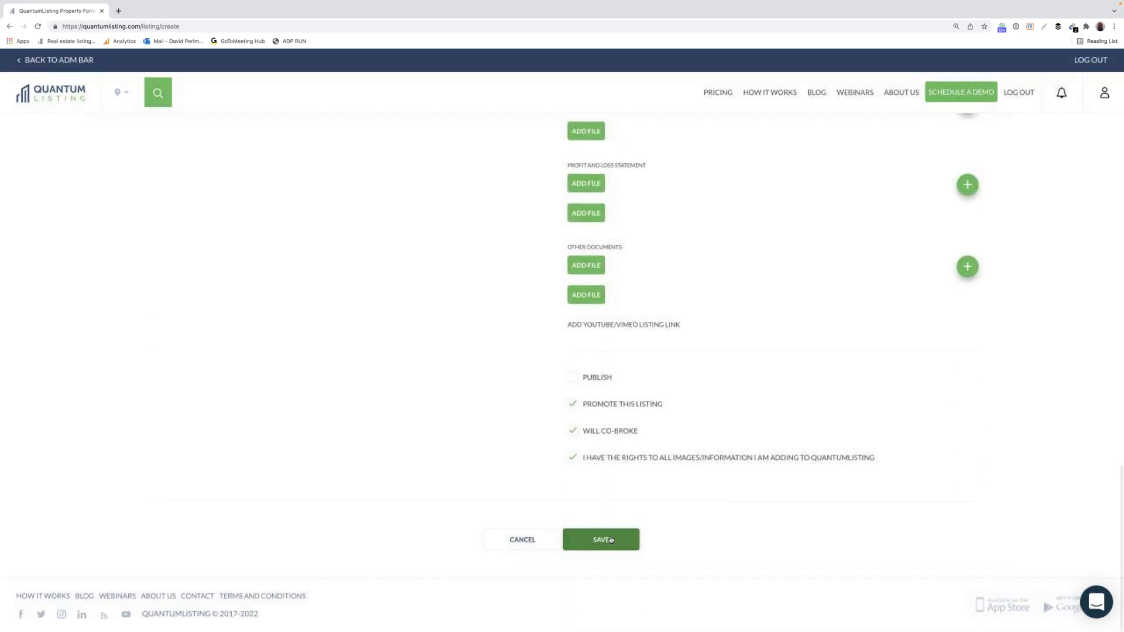
Save the completed Car Wash listing, landing on the $7.50-per-month promotion order page.
left_click(610, 540)
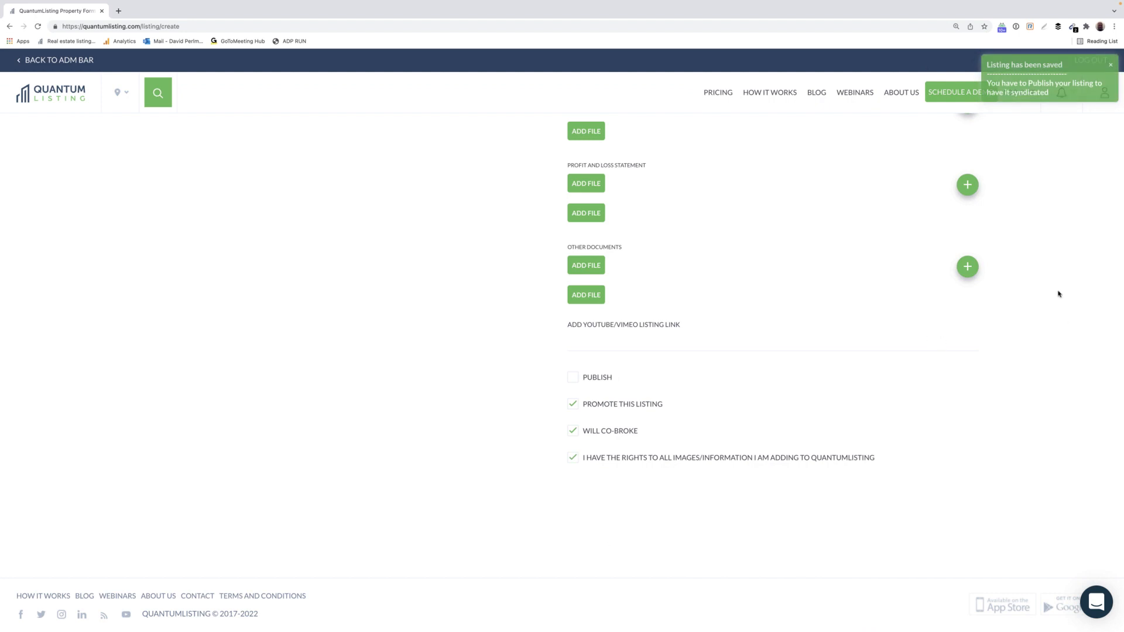
scroll(1059, 294, "up", 5)
scroll(1059, 294, "up", 5)
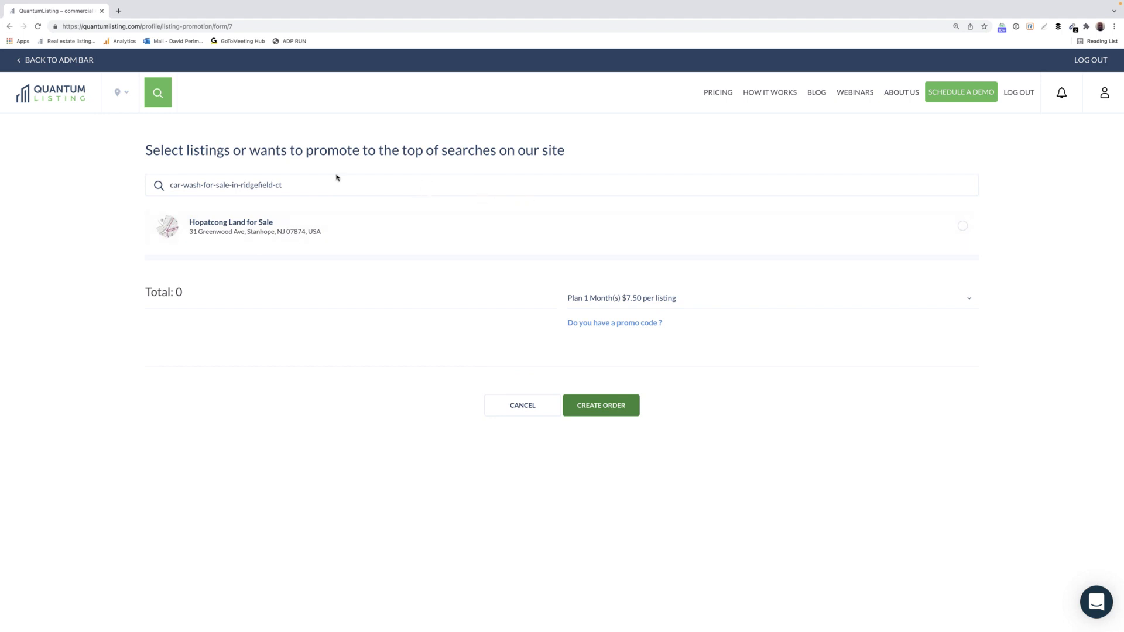
Go from the promotion page back to the profile's Listings grid via the profile icon.
left_click(1106, 92)
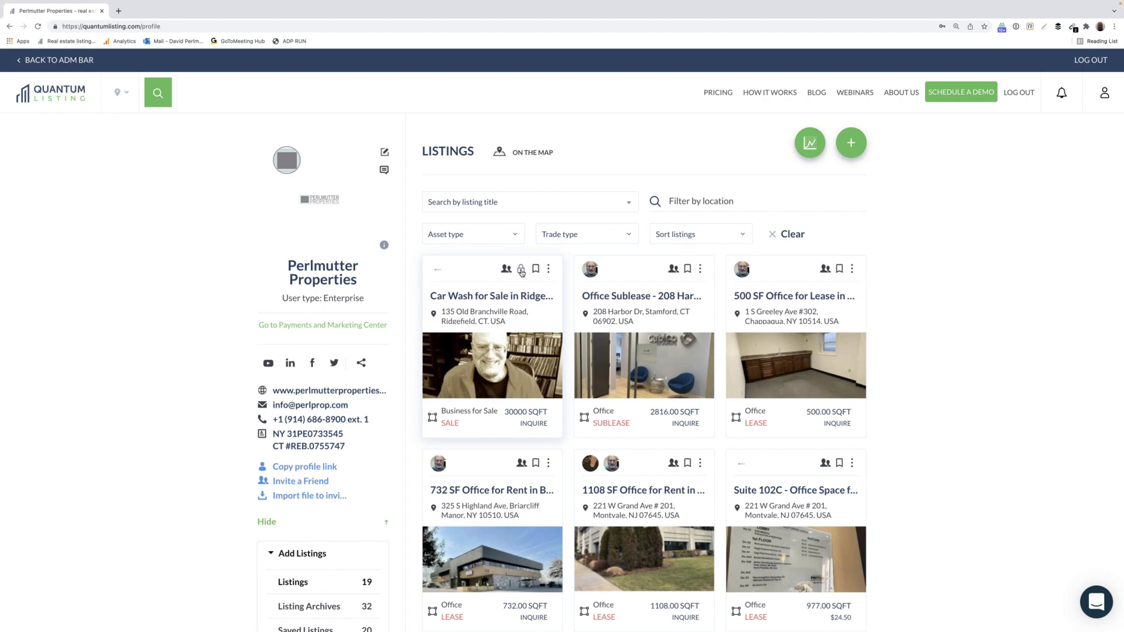
left_click(549, 269)
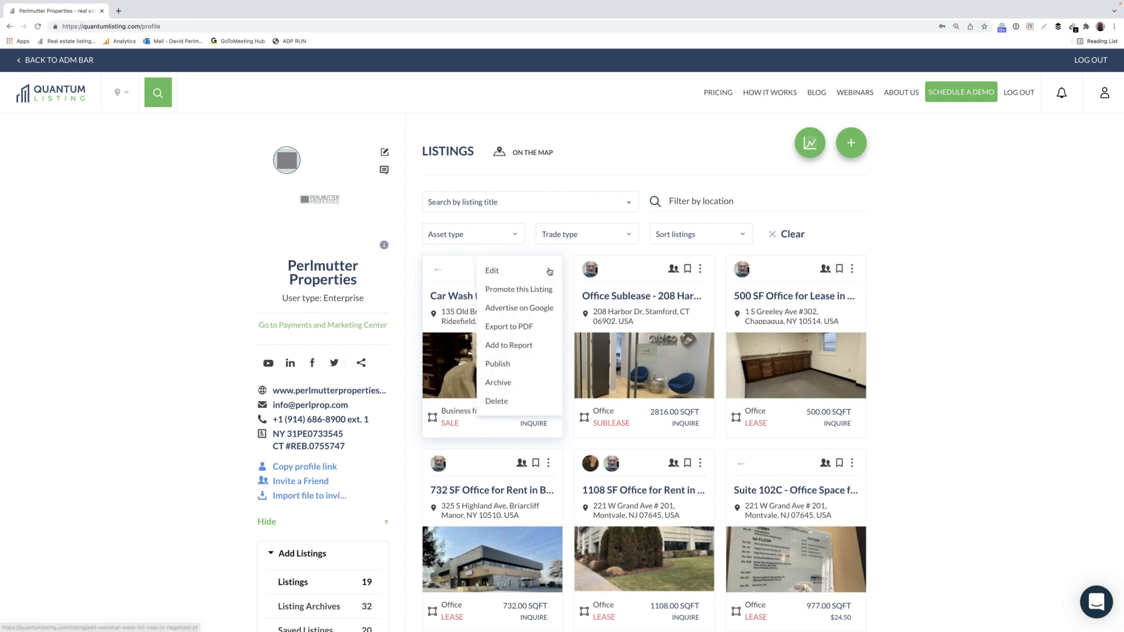
left_click(493, 271)
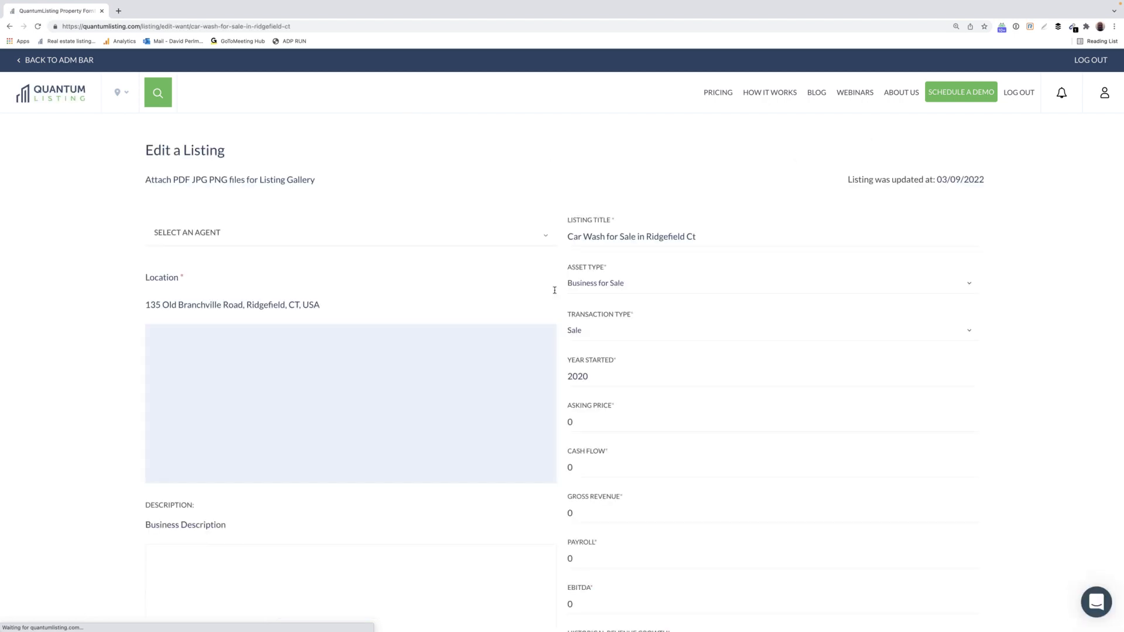
scroll(555, 286, "down", 7)
scroll(555, 290, "down", 8)
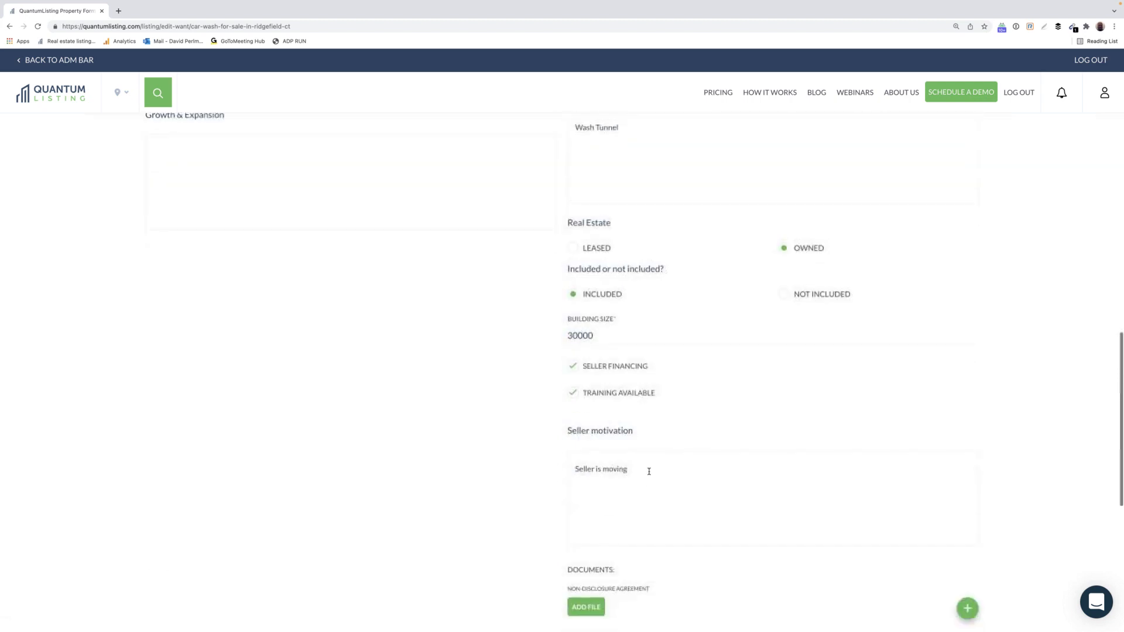
scroll(648, 490, "down", 4)
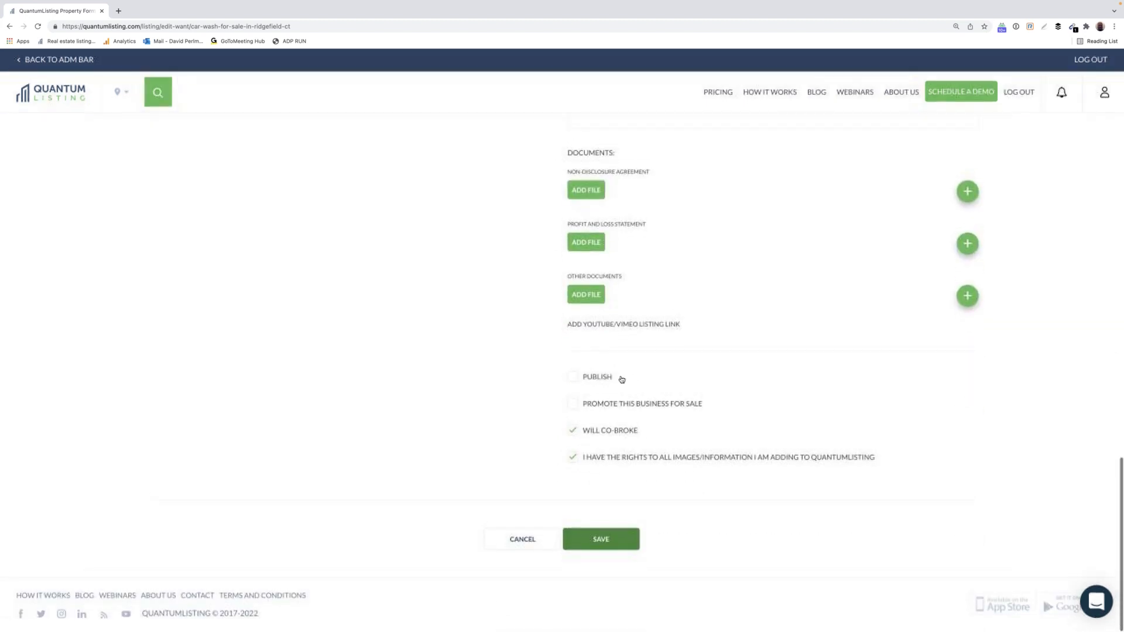
left_click(529, 540)
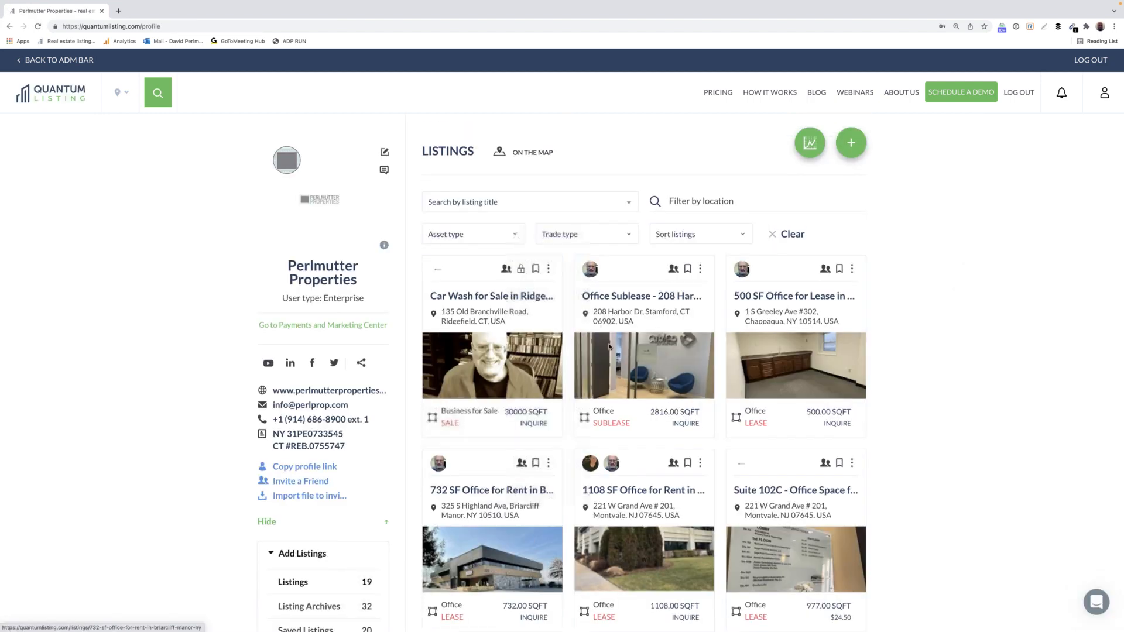
Publish the Car Wash for Sale listing from its card's three-dot menu.
left_click(548, 269)
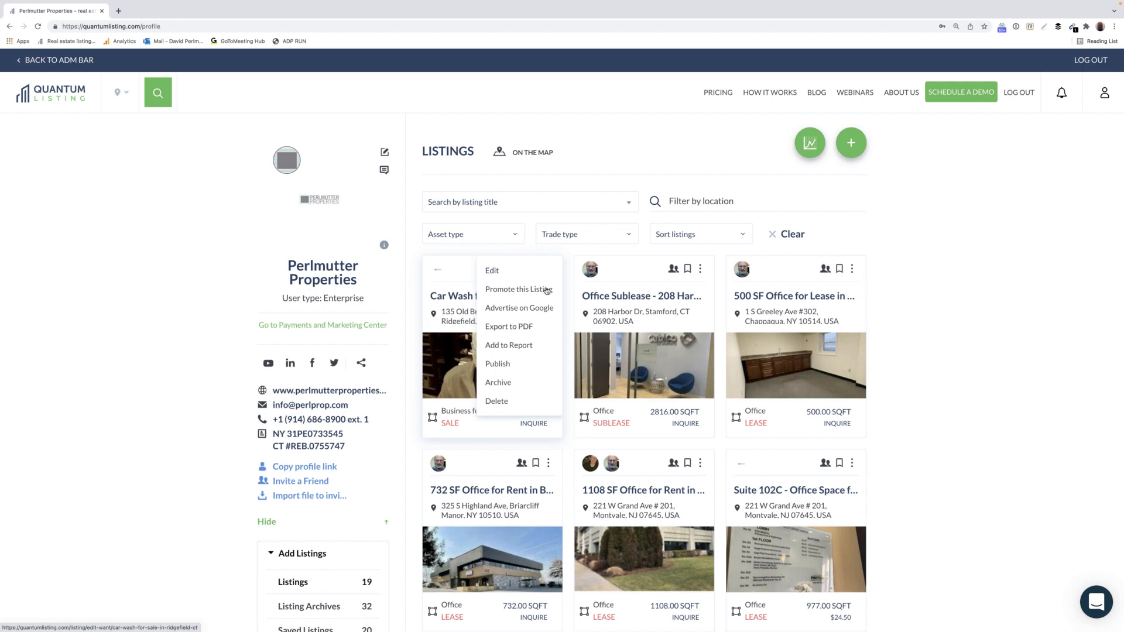
left_click(505, 363)
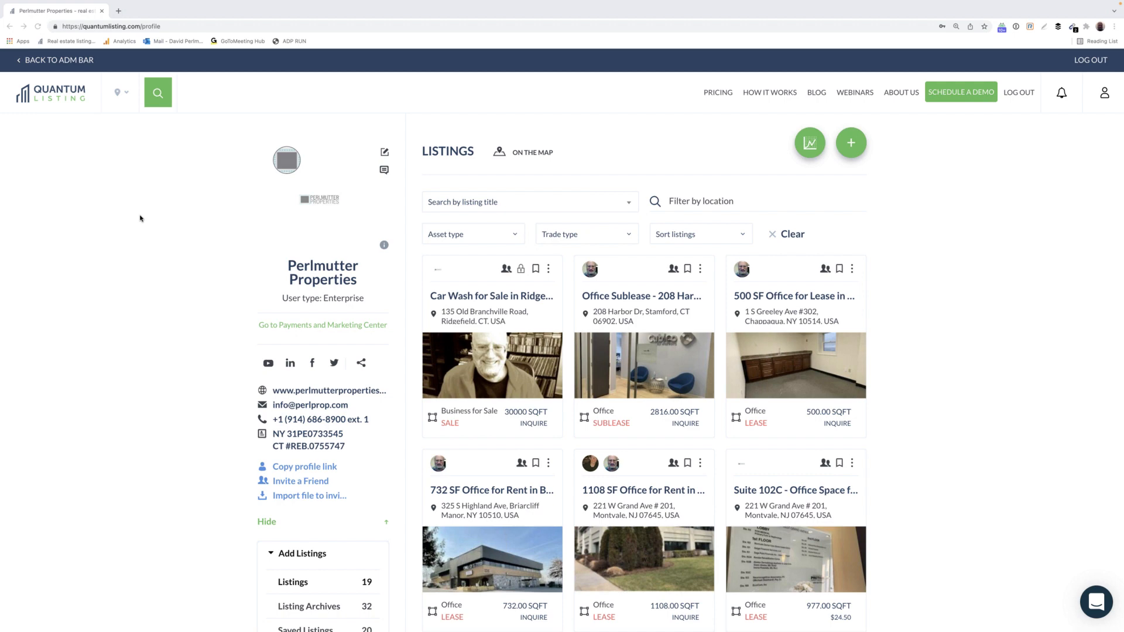
Open the 12 Wants from the Post your Wants sidebar and start a new Want.
scroll(134, 382, "down", 4)
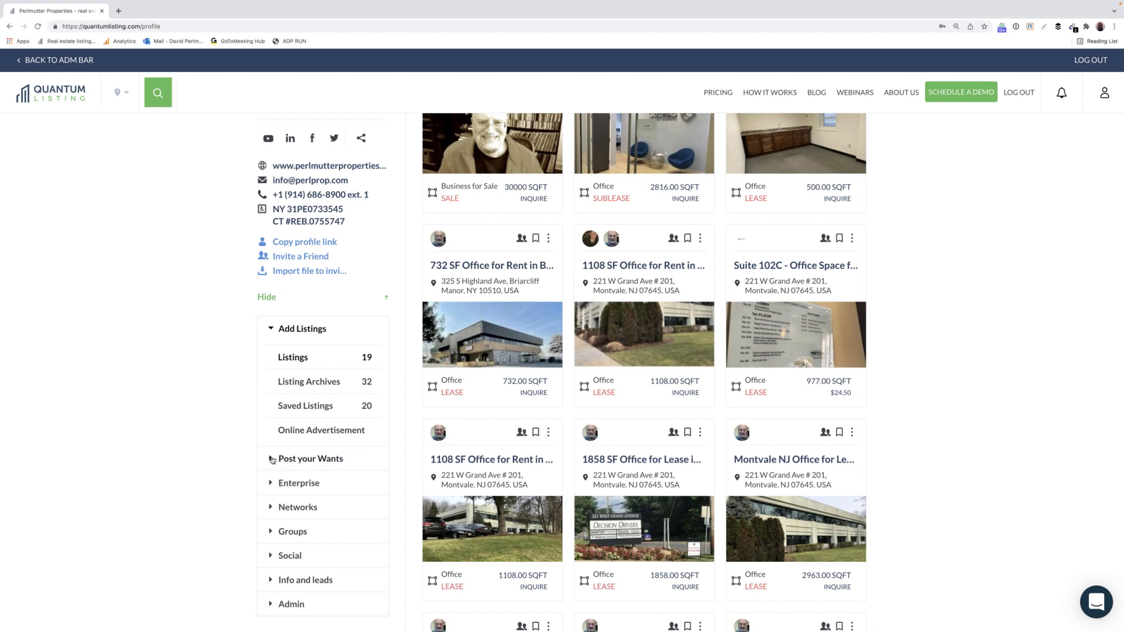
left_click(272, 461)
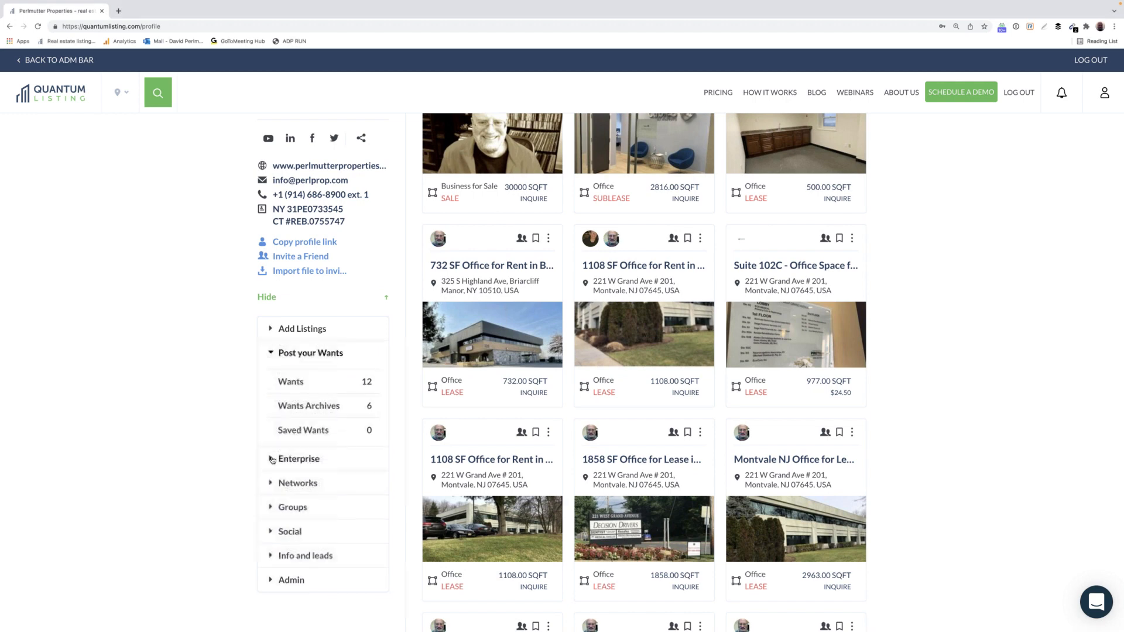
left_click(308, 385)
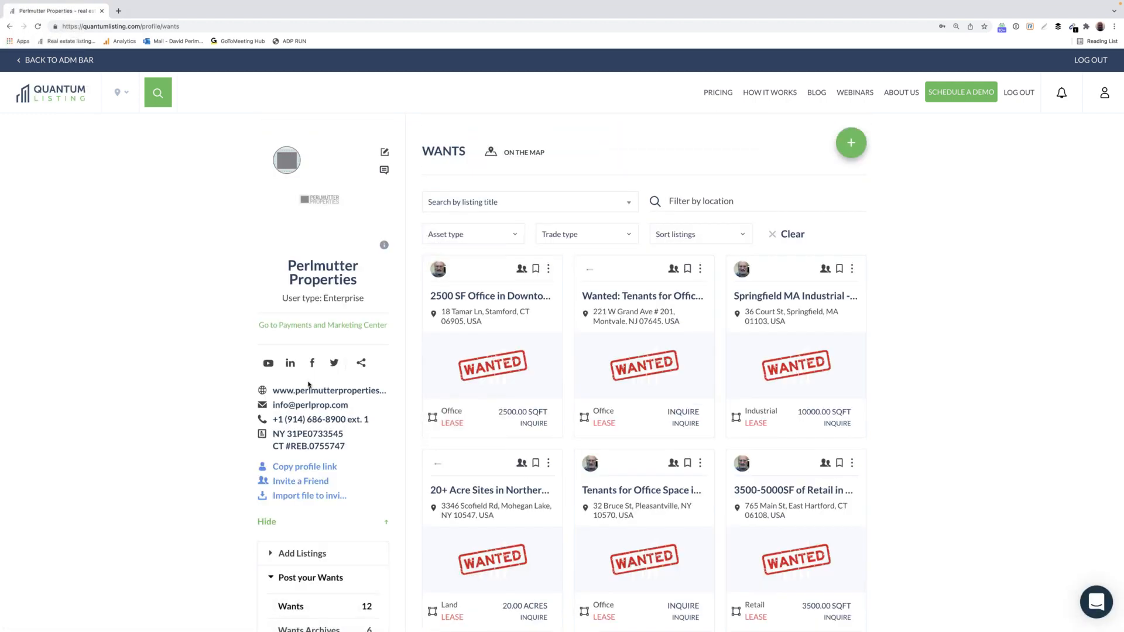
scroll(534, 341, "down", 2)
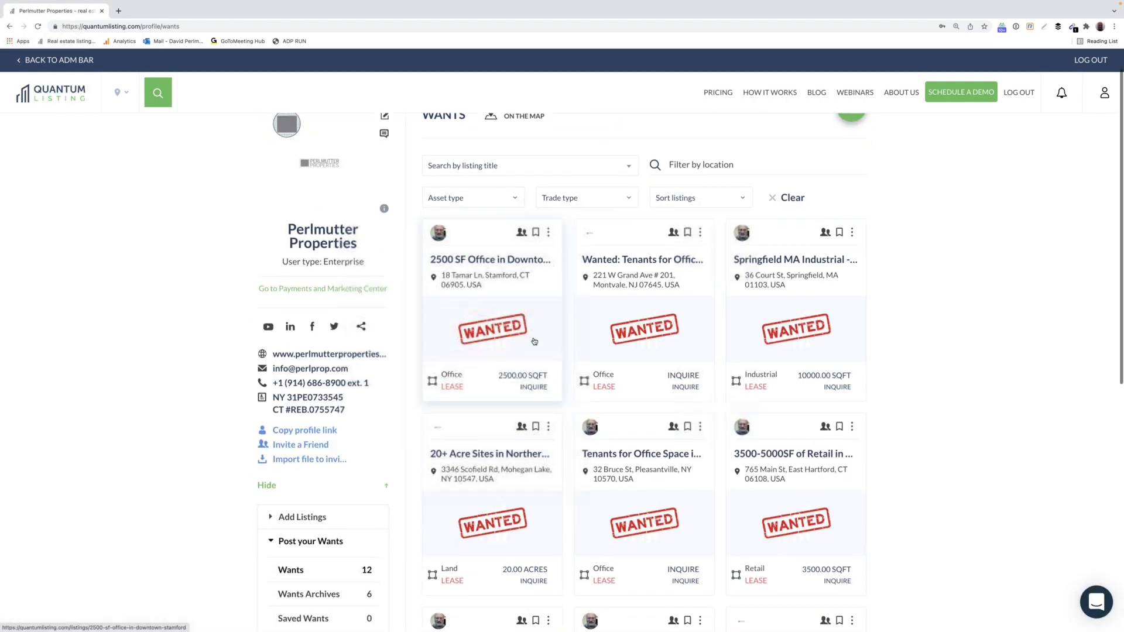
scroll(535, 342, "down", 2)
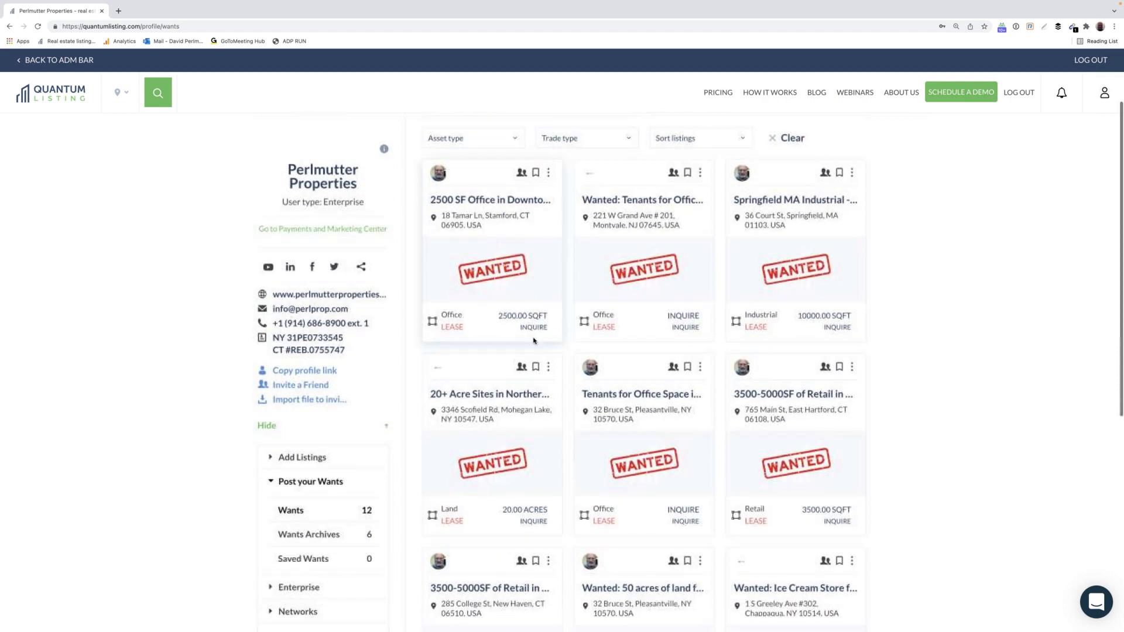
scroll(534, 341, "up", 4)
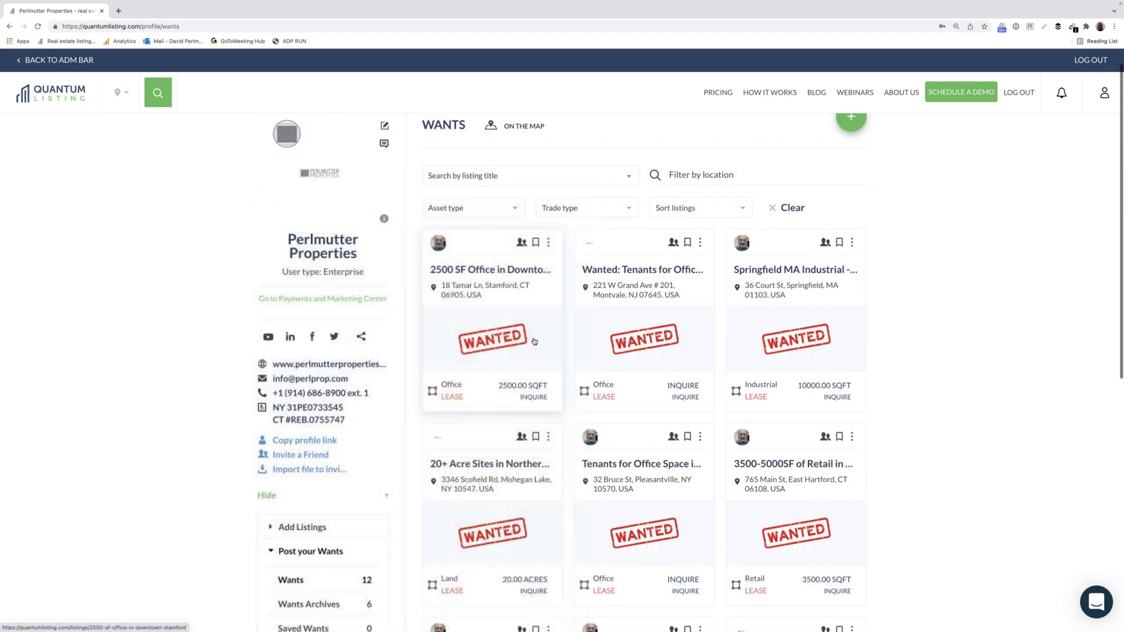
left_click(850, 141)
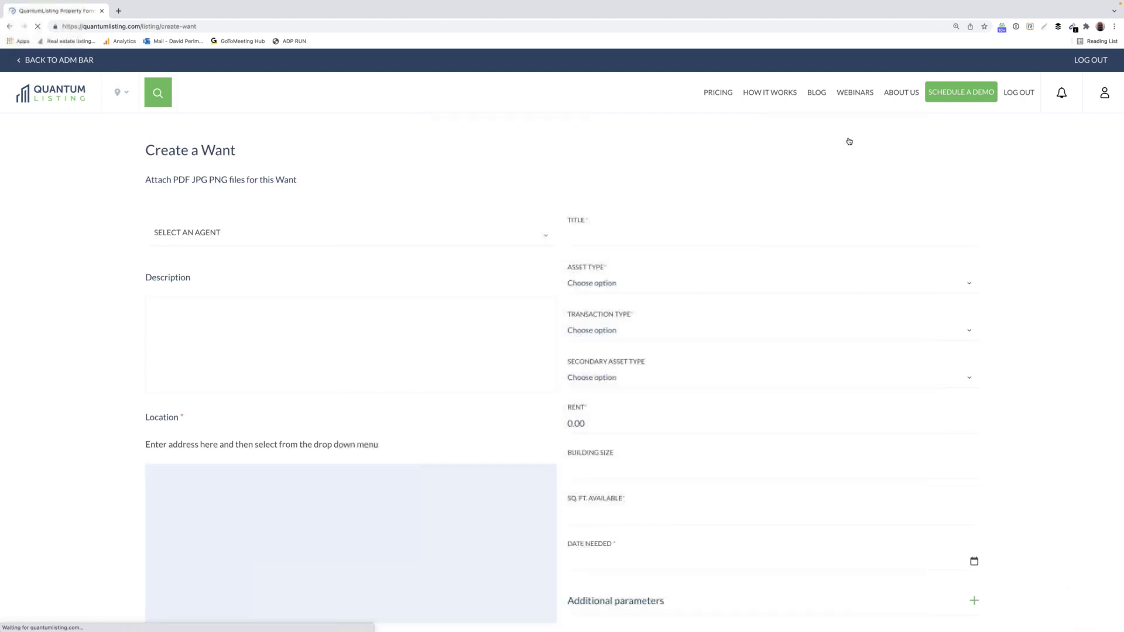
Set the new Want to asset type Business for Sale with transaction type Sale, then return to the profile.
left_click(637, 335)
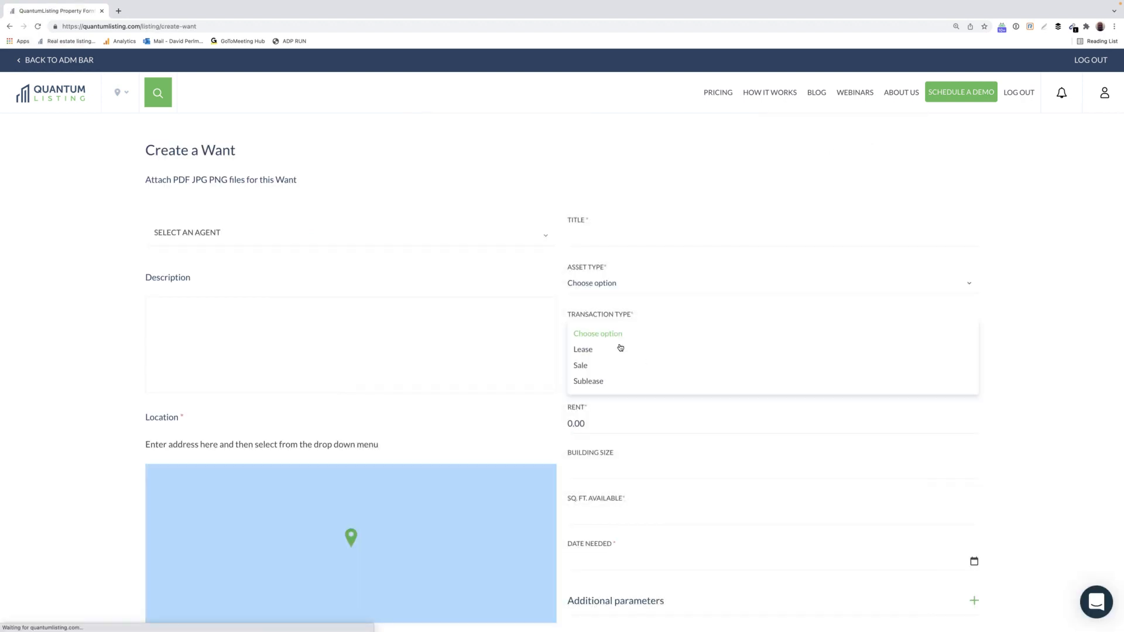
left_click(613, 381)
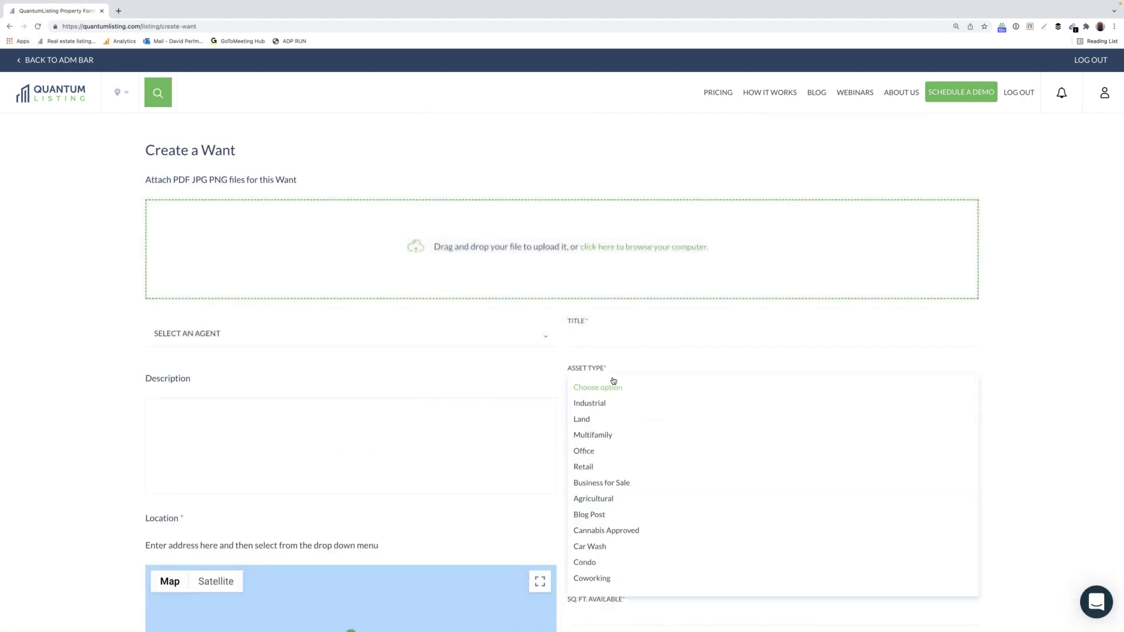
left_click(596, 481)
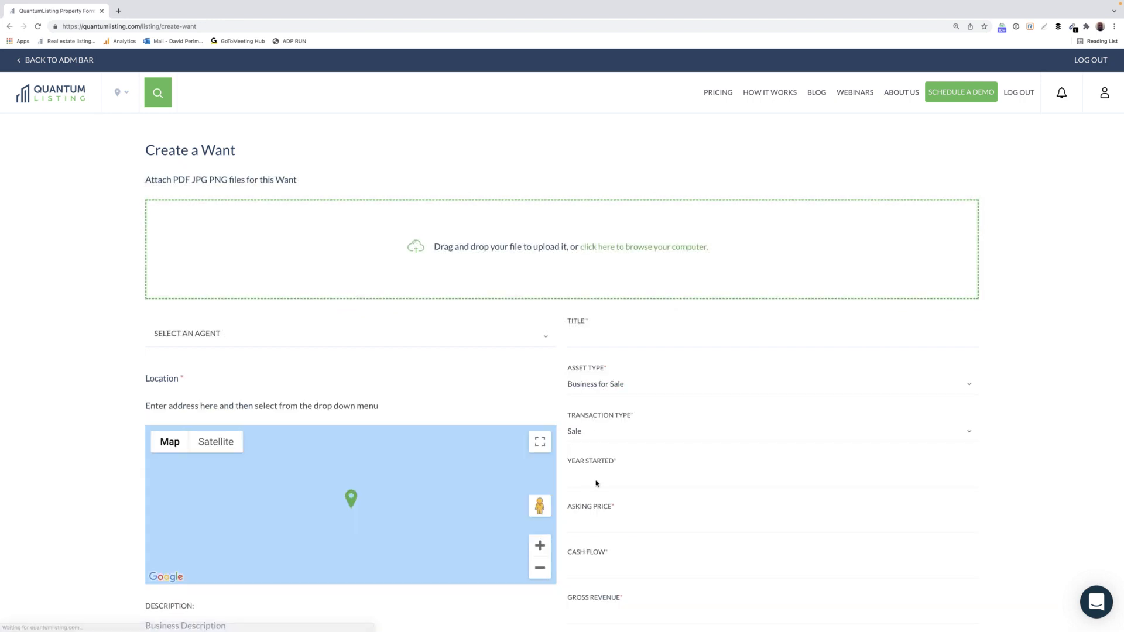
scroll(790, 429, "down", 4)
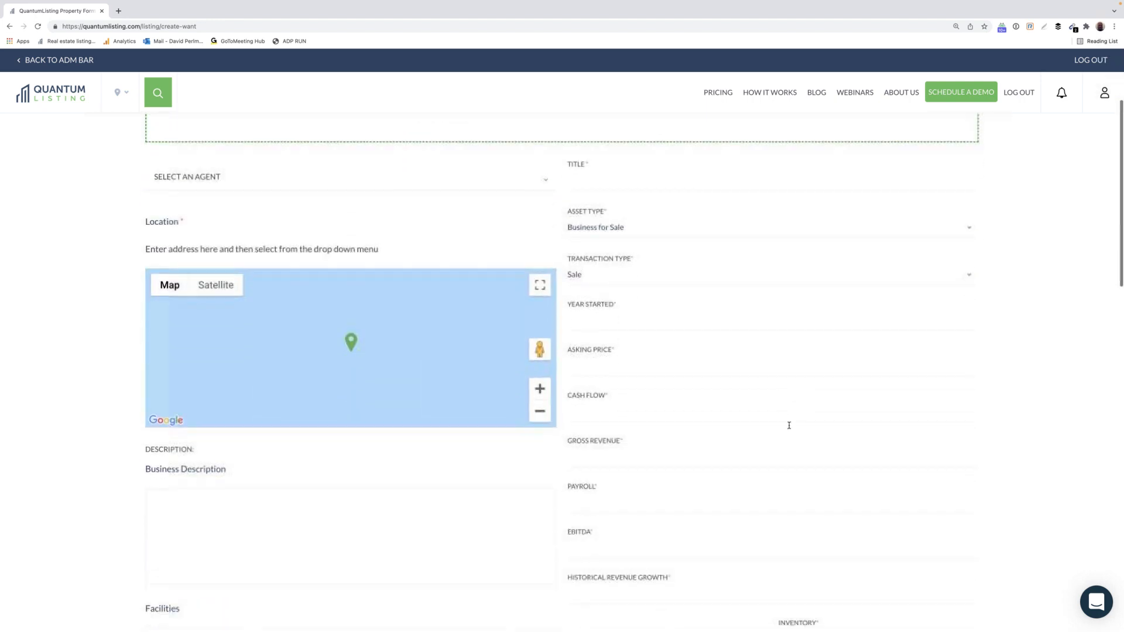
scroll(788, 428, "up", 1)
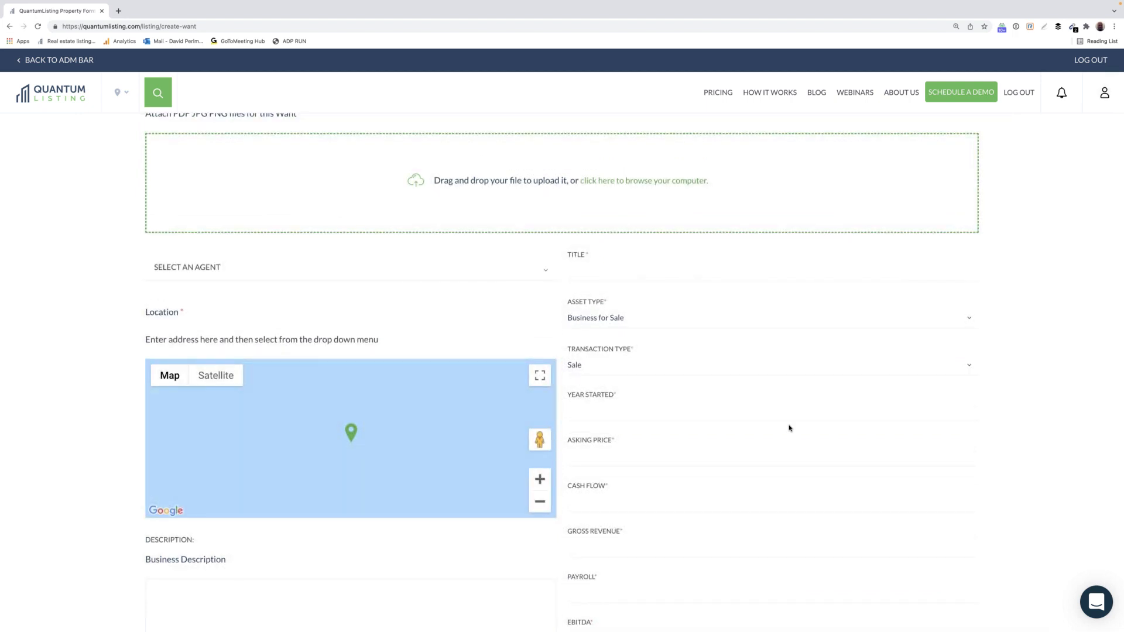
scroll(789, 428, "up", 1)
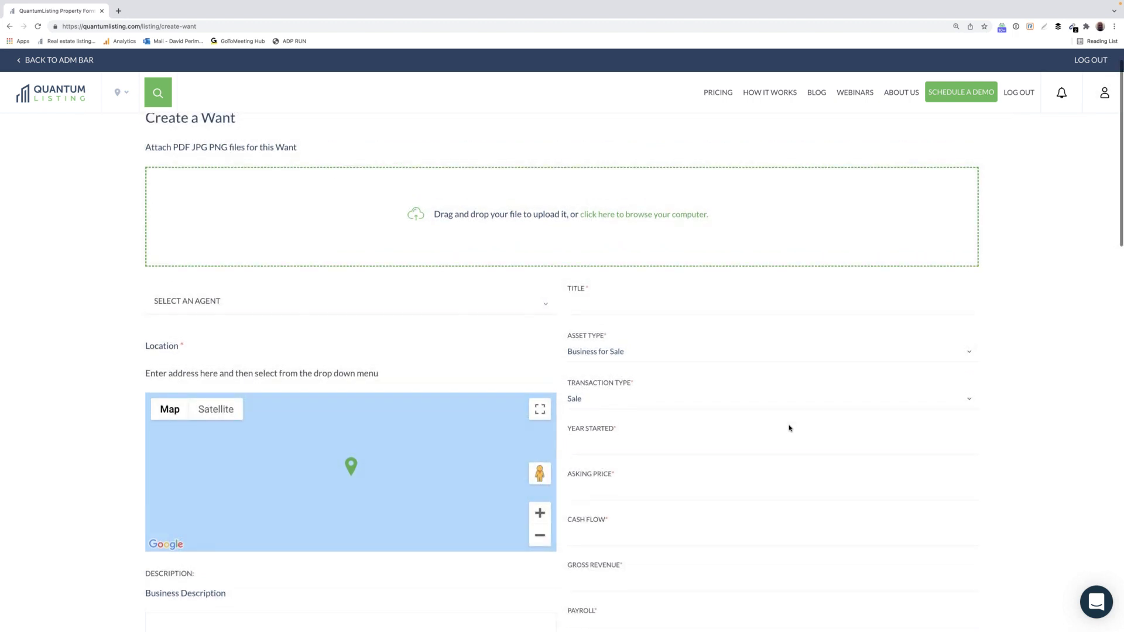
scroll(788, 428, "down", 2)
scroll(788, 428, "down", 4)
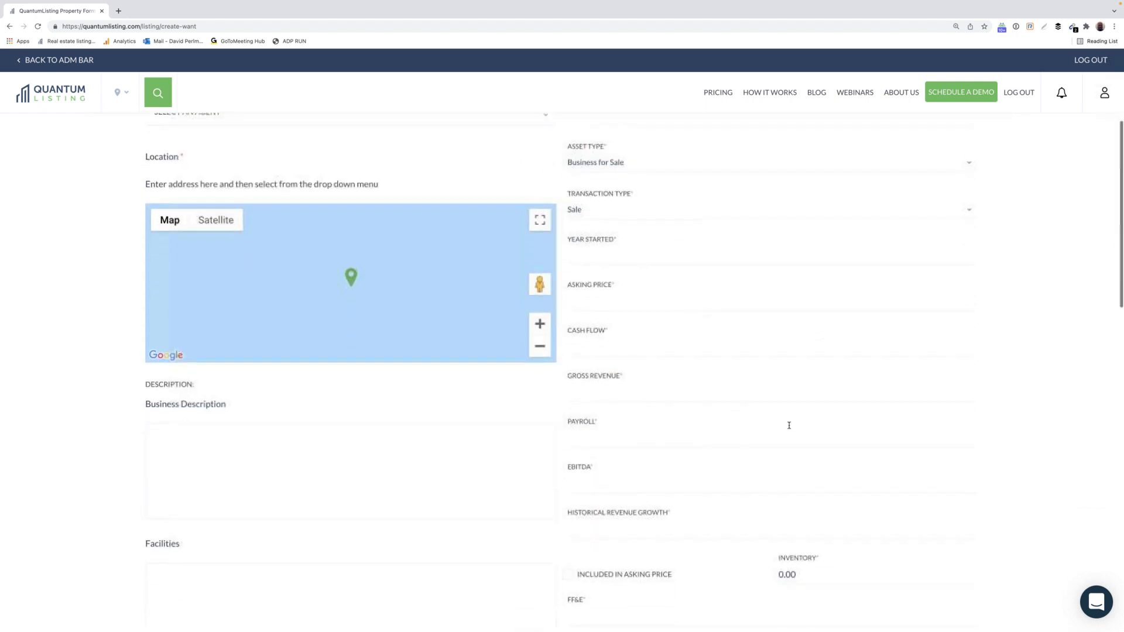
scroll(789, 426, "up", 7)
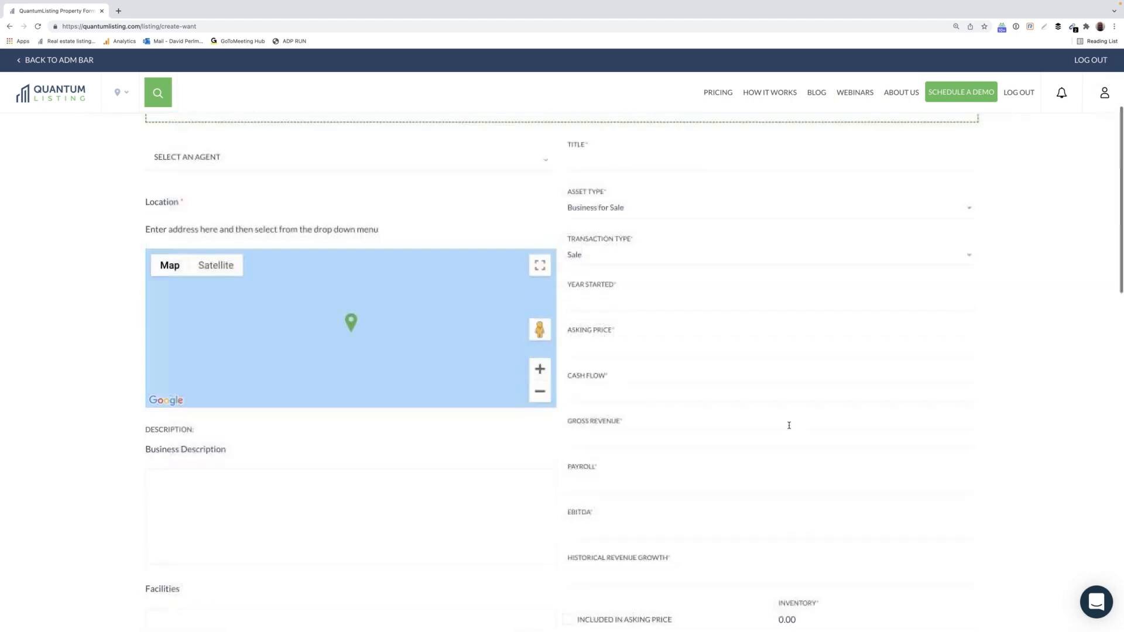
left_click(1105, 93)
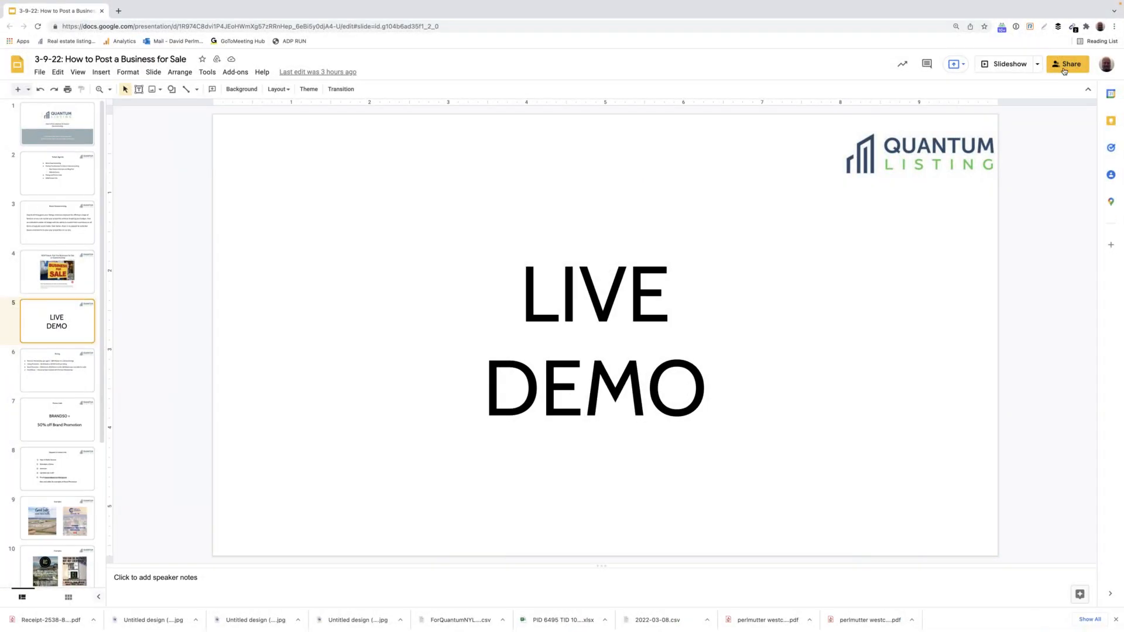
Present the 'How to Post a Business for Sale' deck and advance to the Pricing slide.
left_click(1008, 65)
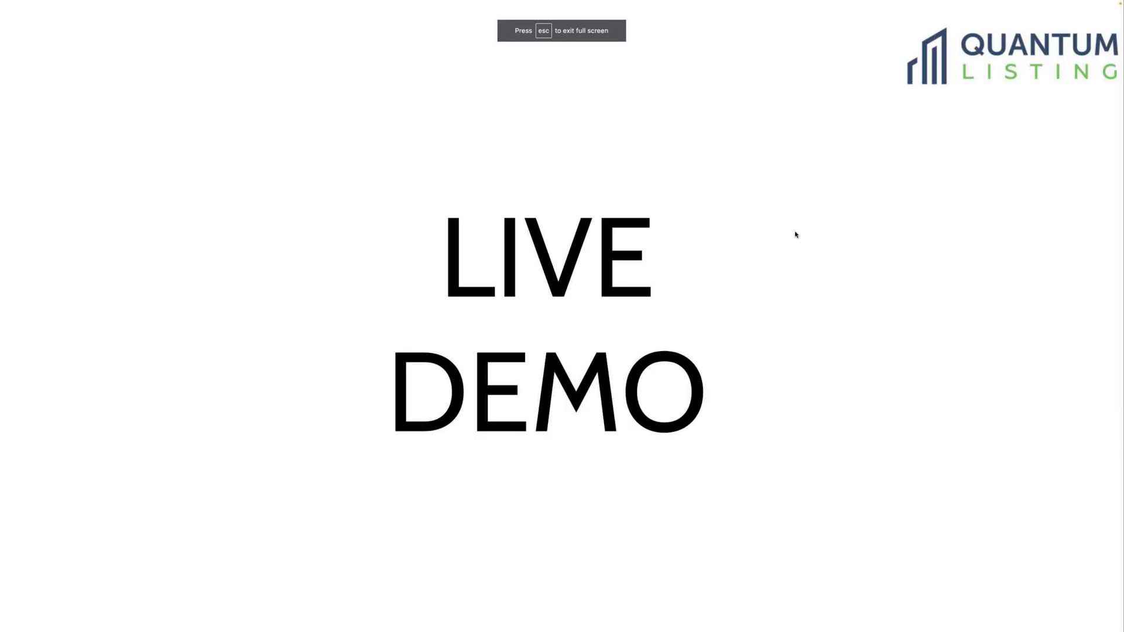
key("Right")
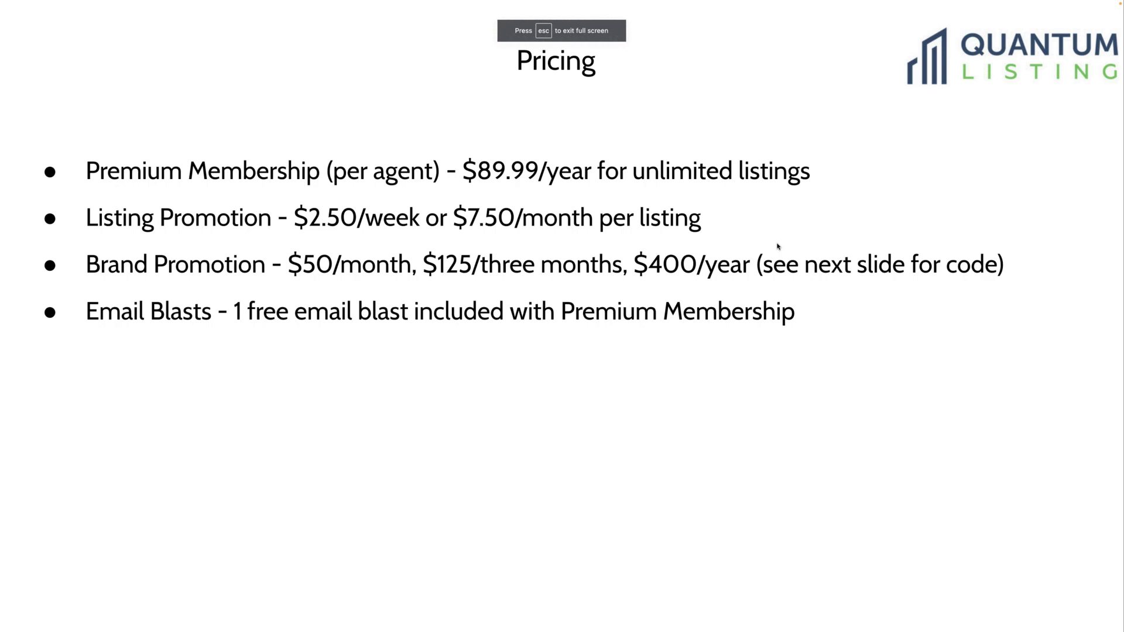